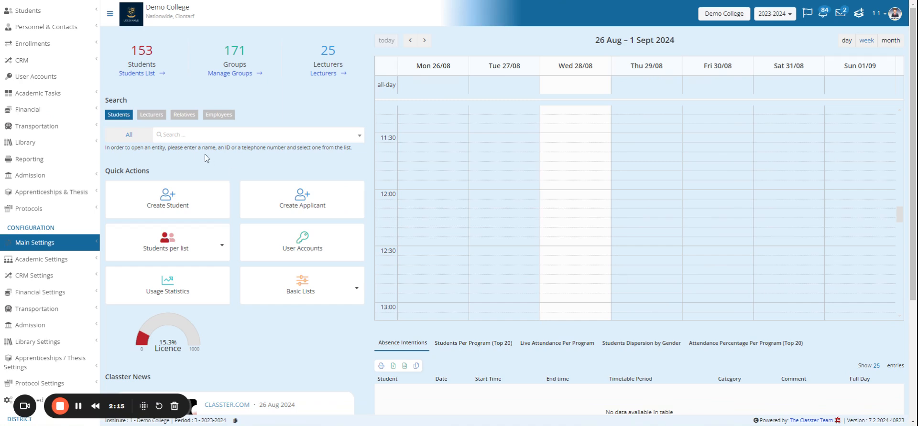
# Step: Open the Curriculum list of the Educational Programs in the Main Settings and start a new curriculum
pyautogui.scroll(-1, 508, 207)
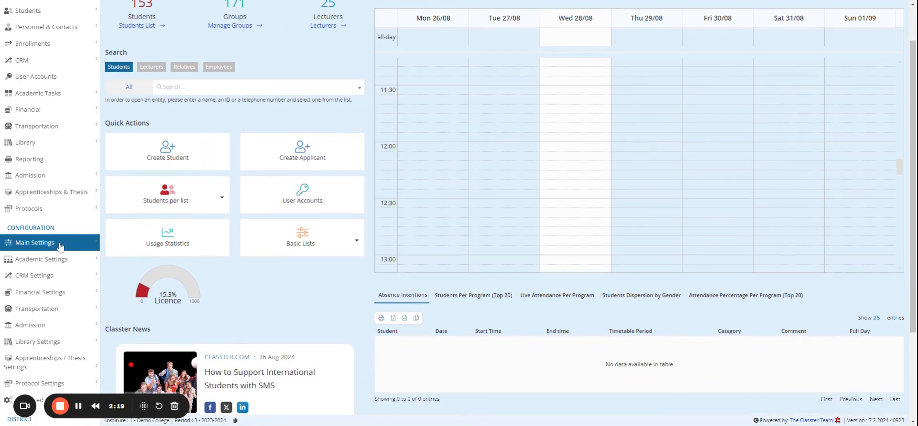
pyautogui.click(63, 243)
pyautogui.scroll(-5, 67, 245)
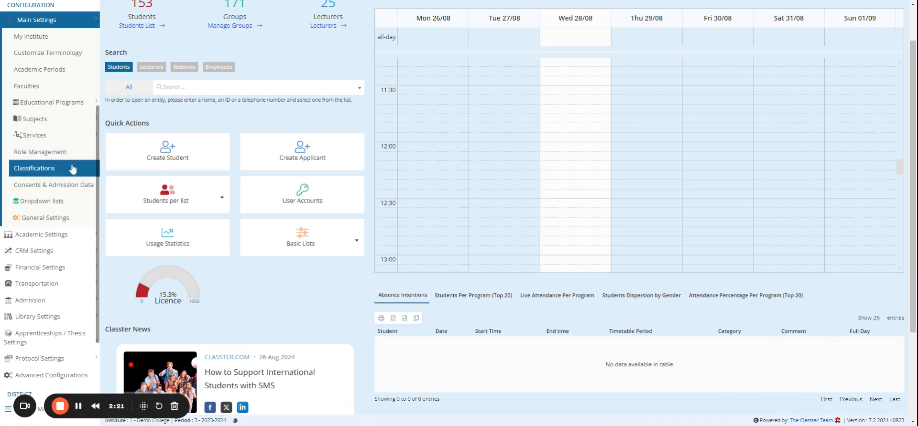
pyautogui.click(68, 105)
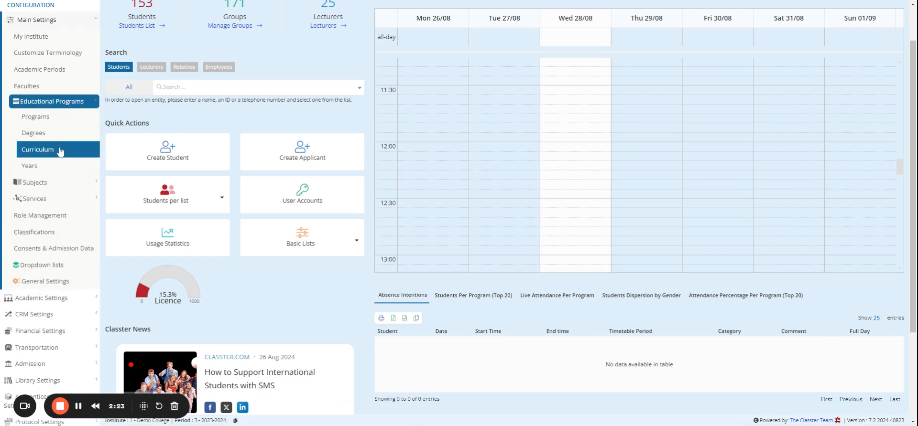
pyautogui.click(59, 152)
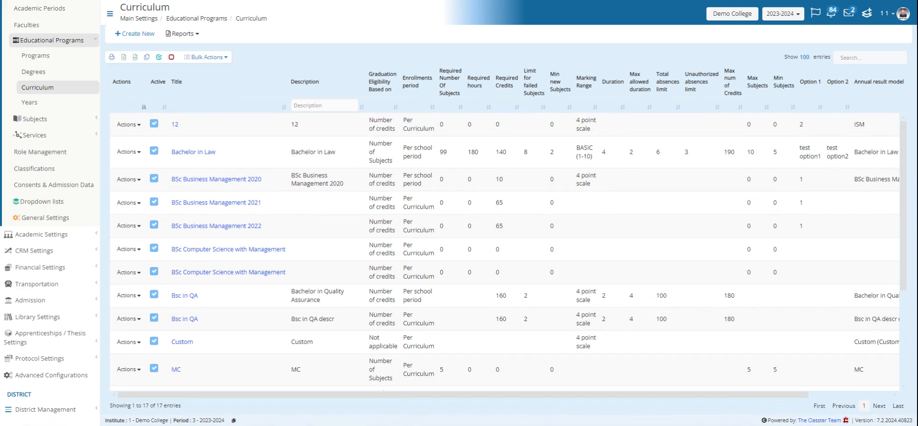
pyautogui.click(144, 34)
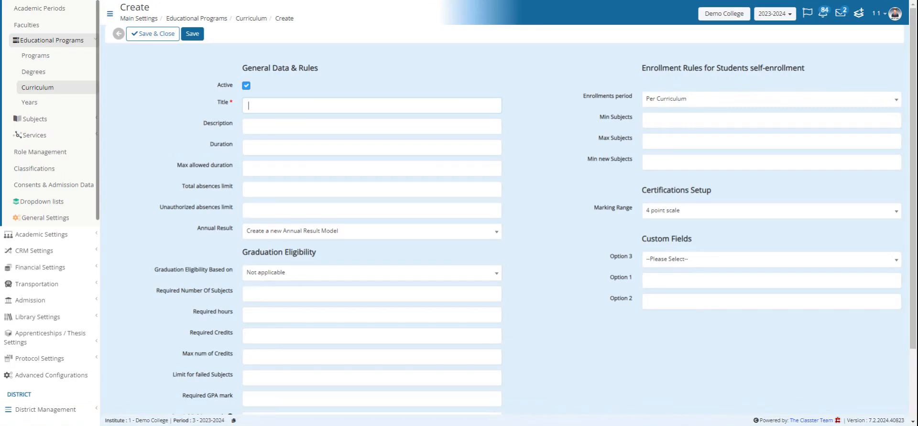
pyautogui.write('Annvanced t')
pyautogui.press('BackSpace')
pyautogui.press('BackSpace')
pyautogui.press('BackSpace')
pyautogui.press('BackSpace')
pyautogui.press('BackSpace')
pyautogui.press('BackSpace')
pyautogui.press('BackSpace')
pyautogui.press('BackSpace')
pyautogui.press('BackSpace')
# Step: Enter "Computer Science" as the title of the new curriculum
pyautogui.write('Computer science')
pyautogui.click(279, 106)
pyautogui.press('BackSpace')
pyautogui.write('S')
# Step: Enter "Mandatory for all Students" as the curriculum's description
pyautogui.write('man')
pyautogui.press('BackSpace')
pyautogui.press('BackSpace')
pyautogui.press('BackSpace')
pyautogui.write('Mandatory for all')
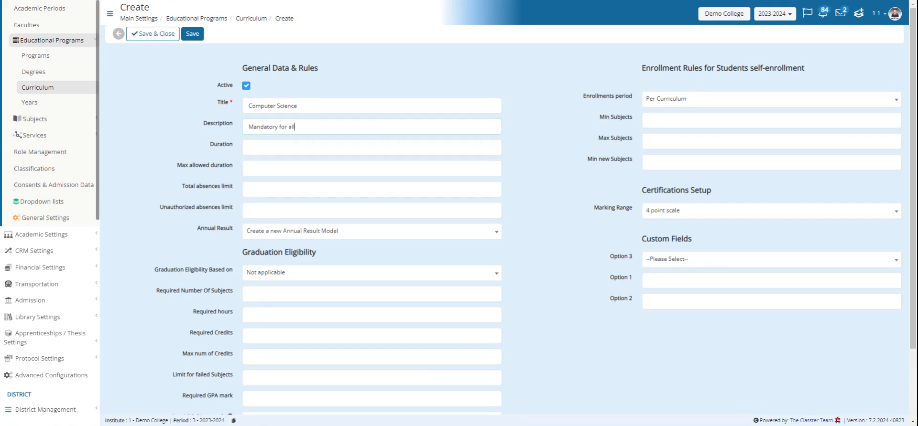
pyautogui.write(' Students')
# Step: Set the limit for failed subjects to 10, the required credits to 150 and the duration to 1
pyautogui.scroll(-1, 509, 227)
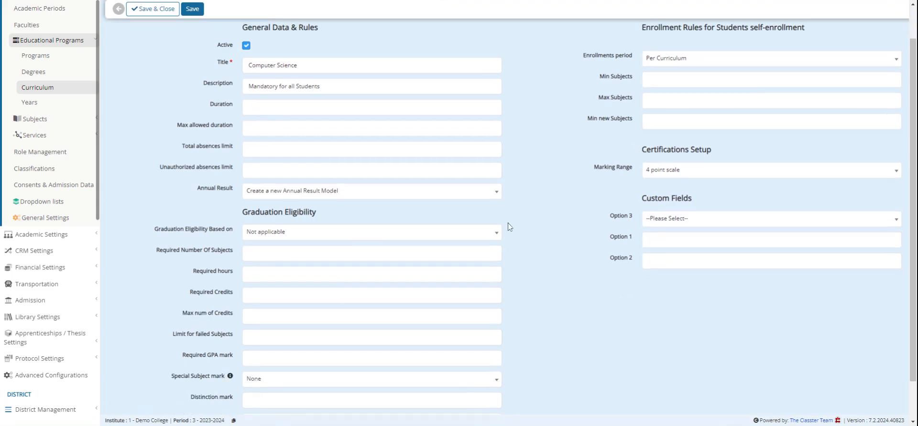
pyautogui.scroll(1, 509, 226)
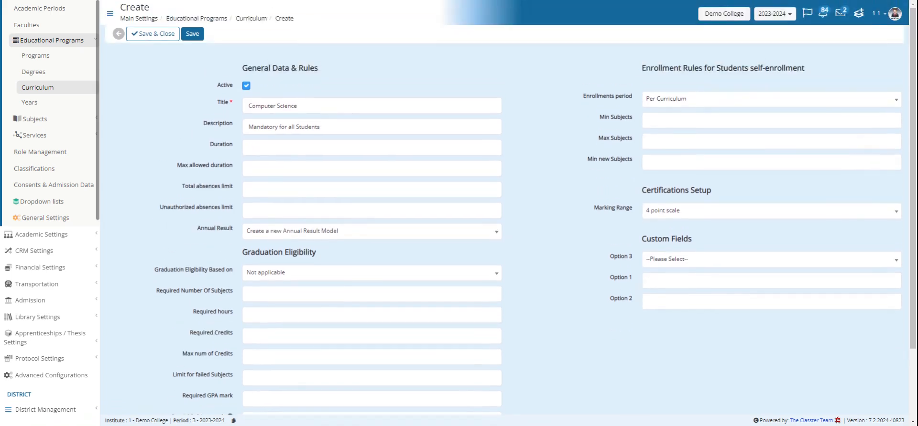
pyautogui.scroll(-2, 458, 158)
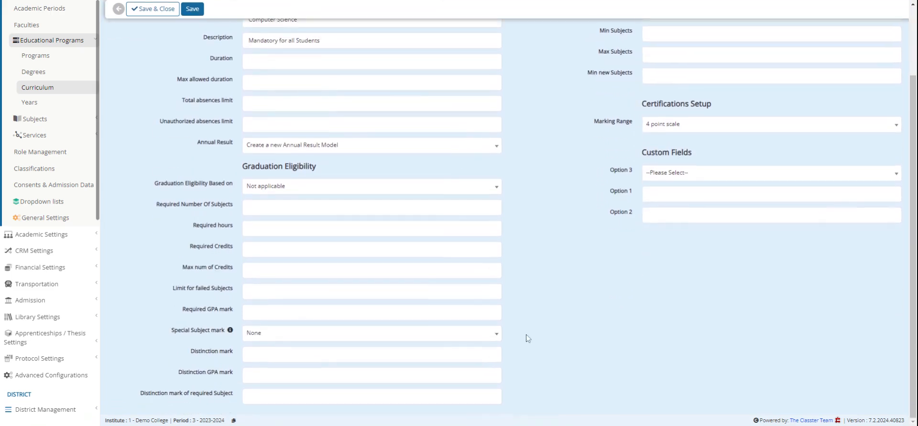
pyautogui.scroll(2, 641, 322)
pyautogui.scroll(-1, 597, 272)
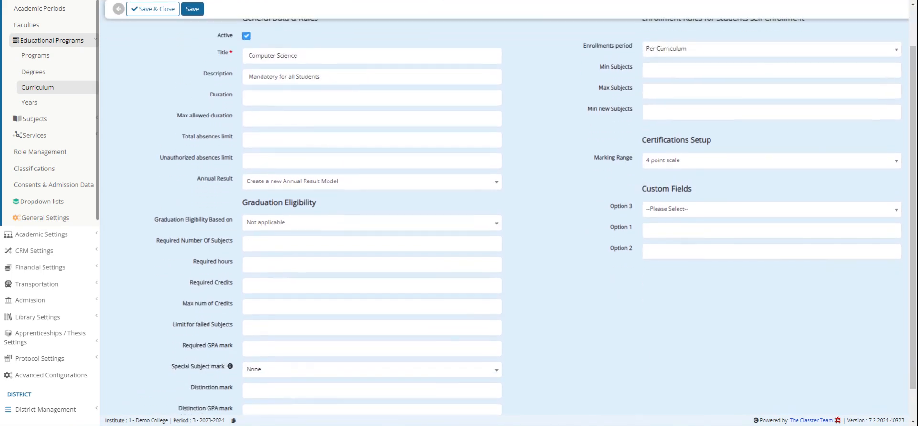
pyautogui.scroll(-1, 353, 203)
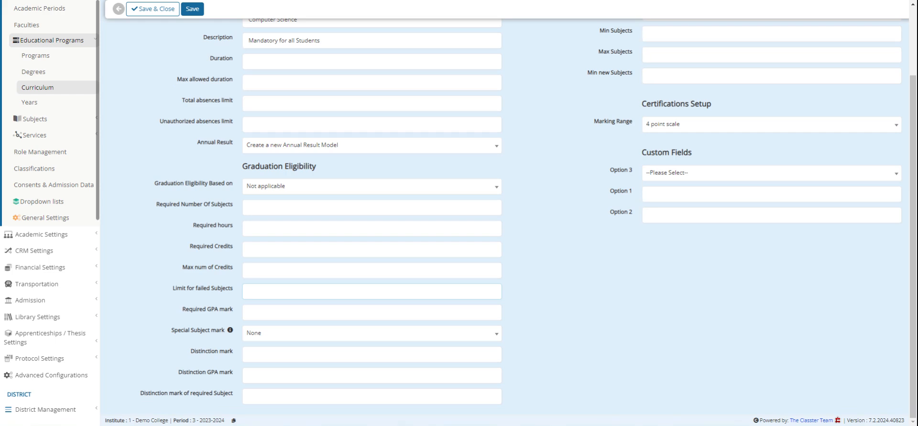
pyautogui.write('10')
pyautogui.write('59')
# Step: Set the total absences limit to 25 and the unauthorized absences limit to 10
pyautogui.moveTo(177, 81); pyautogui.dragTo(231, 82)
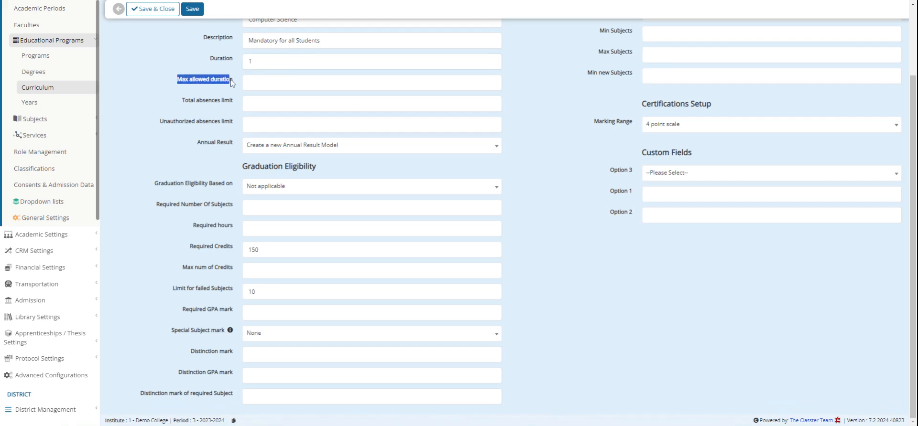
pyautogui.moveTo(179, 102); pyautogui.dragTo(231, 102)
pyautogui.click(239, 105)
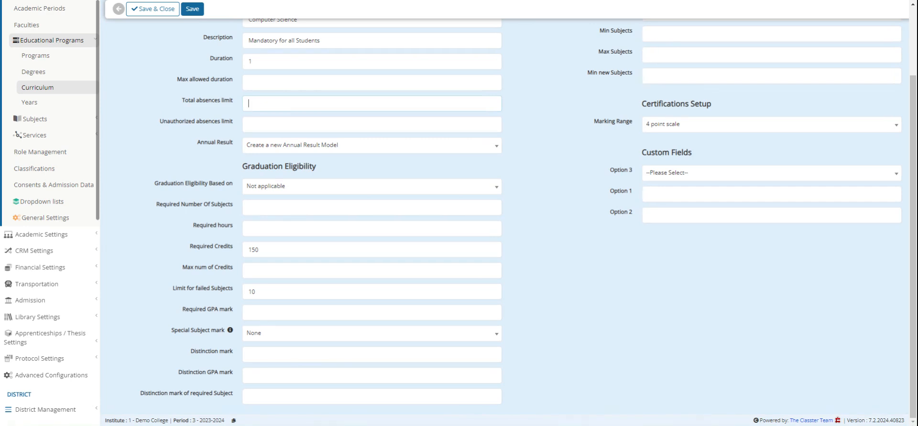
pyautogui.write('25')
pyautogui.write('10')
# Step: Set the self-enrollment rules to Per school period with a minimum of 5 and a maximum of 10 subjects
pyautogui.scroll(2, 608, 194)
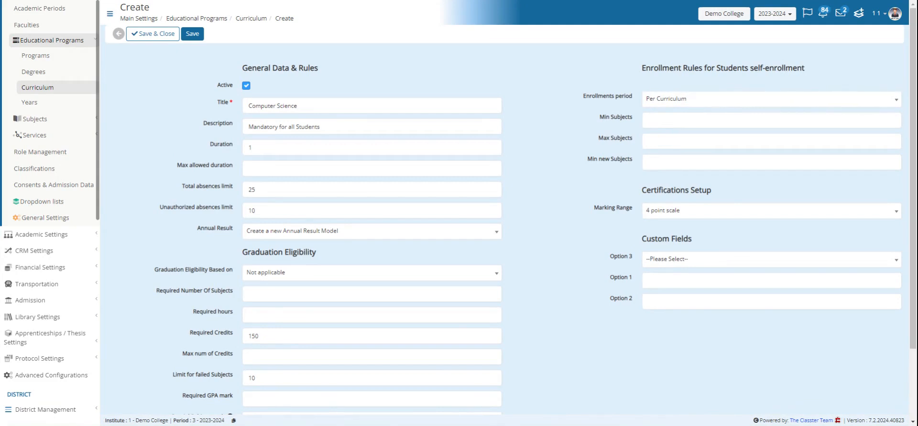
pyautogui.click(692, 107)
pyautogui.click(688, 151)
pyautogui.write('5')
pyautogui.write('10')
# Step: Extend the curriculum's title to "Computer Science Y1", then save and close the new curriculum
pyautogui.scroll(-2, 582, 122)
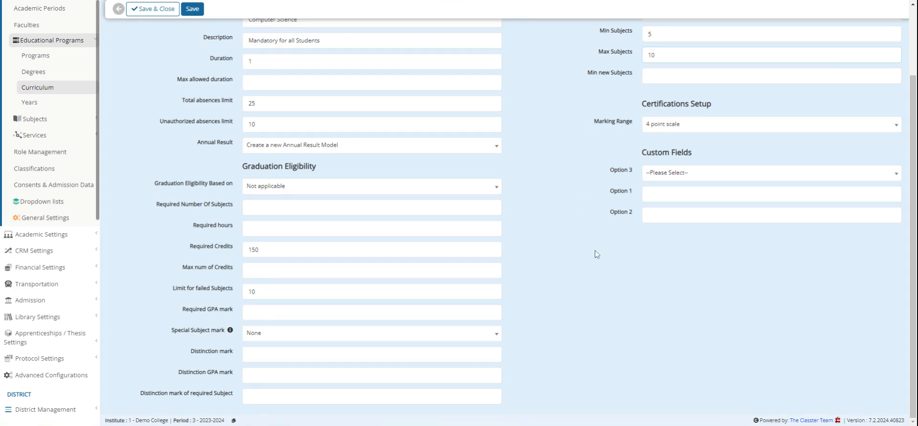
pyautogui.scroll(2, 593, 252)
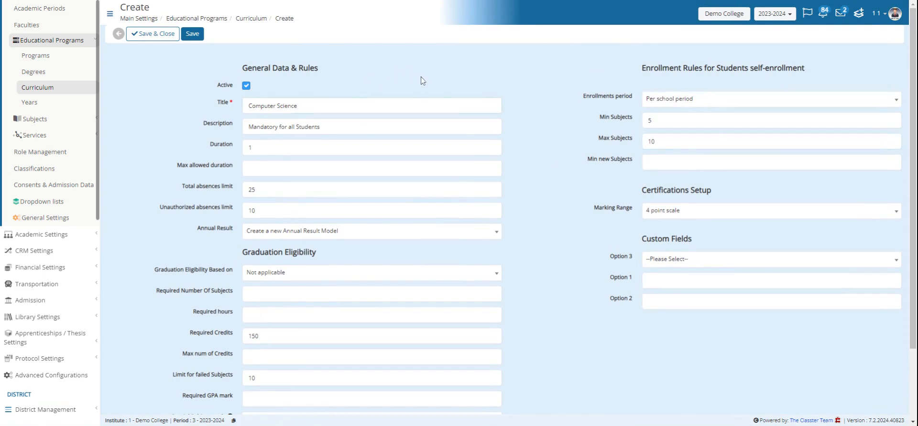
pyautogui.write('Y1')
pyautogui.click(152, 33)
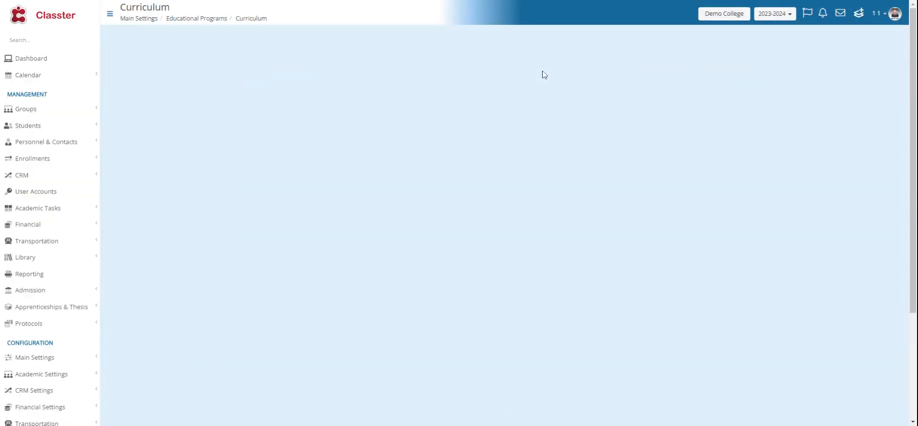
# Step: Search the curriculum list for "Computer" and open Computer Science Y1 for editing
pyautogui.scroll(-3, 474, 228)
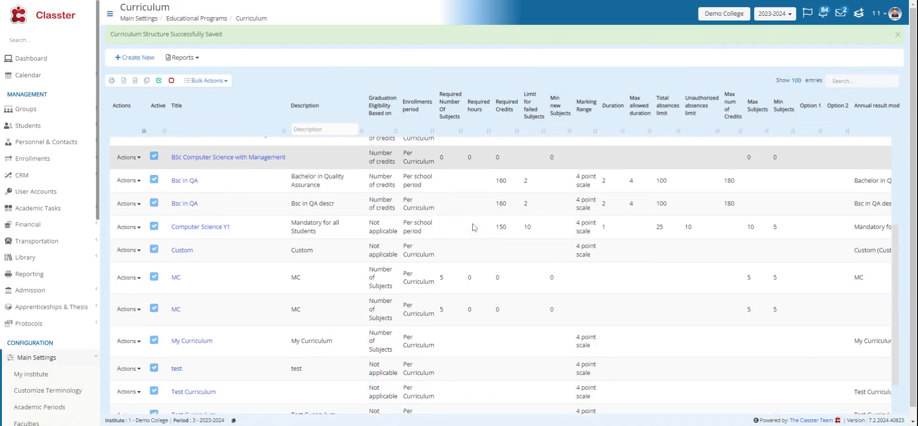
pyautogui.scroll(3, 473, 228)
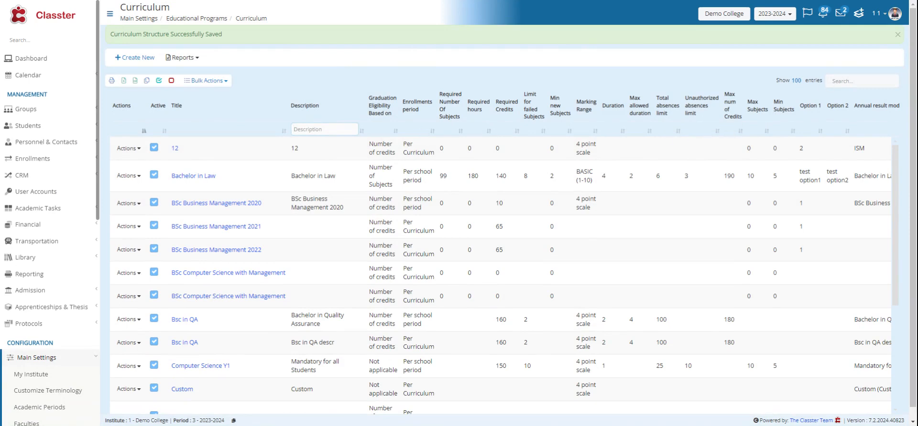
pyautogui.write('Computer')
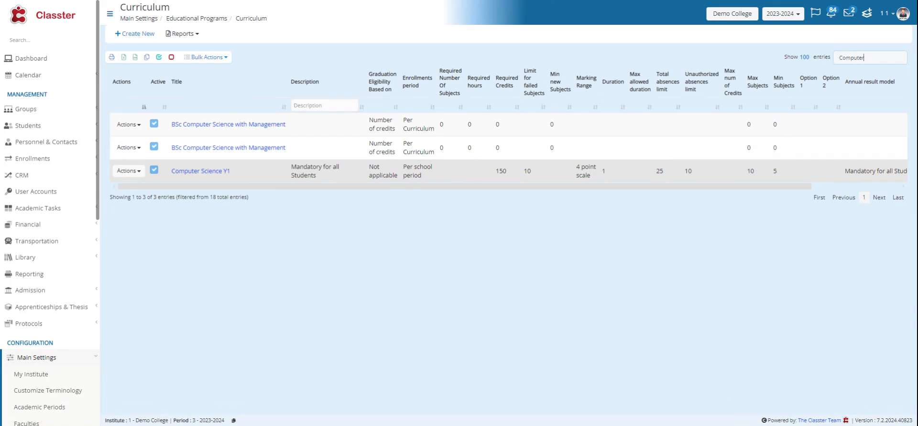
pyautogui.click(128, 171)
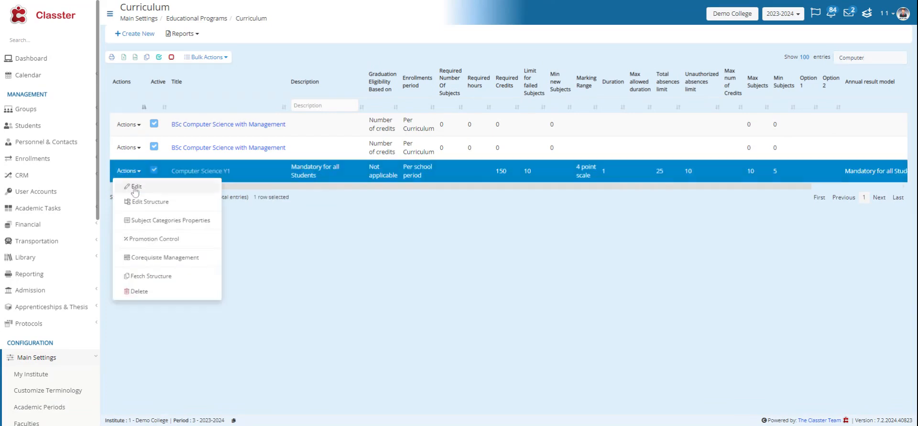
pyautogui.click(134, 187)
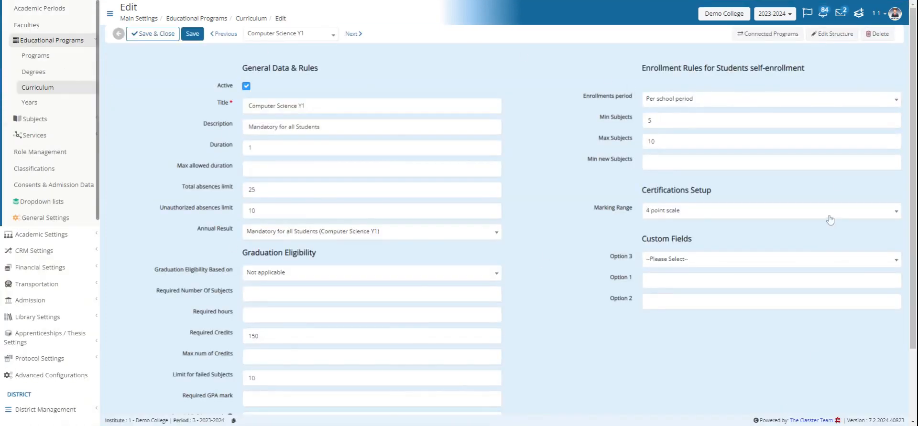
# Step: Set the curriculum's marking range to BASIC (0-100), then save and close it
pyautogui.click(830, 211)
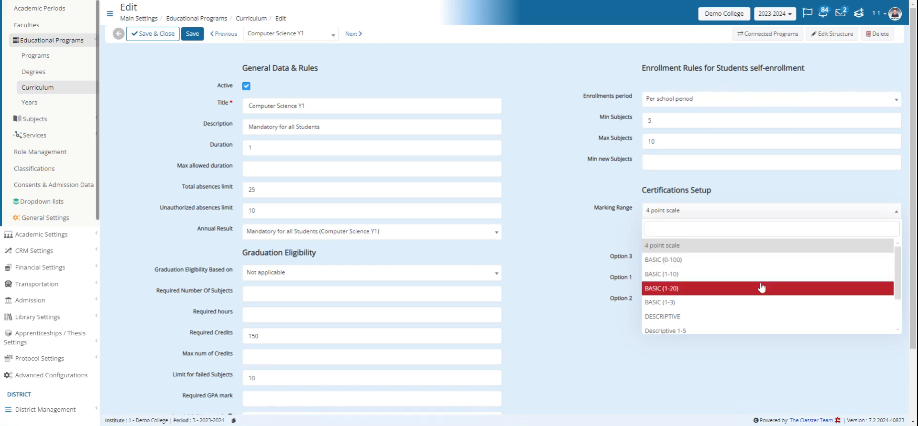
pyautogui.scroll(-2, 702, 262)
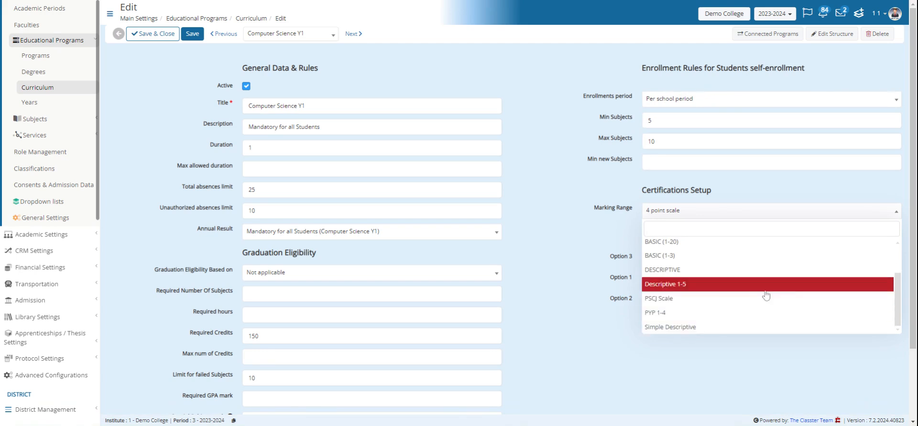
pyautogui.scroll(2, 675, 286)
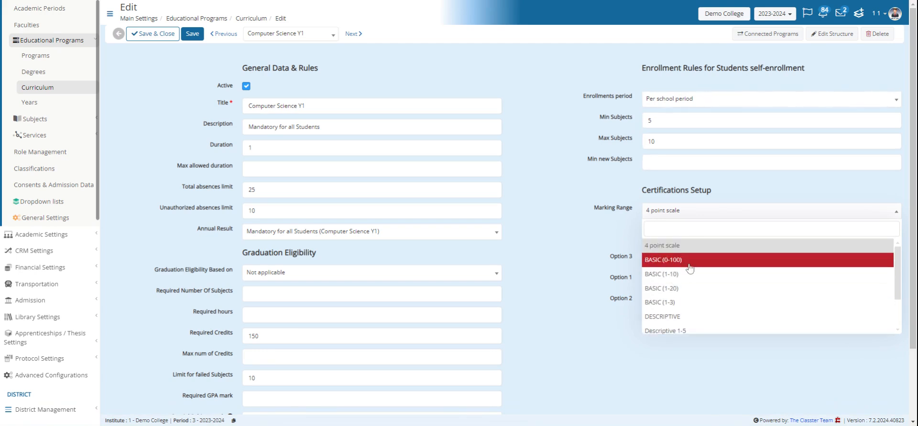
pyautogui.click(731, 264)
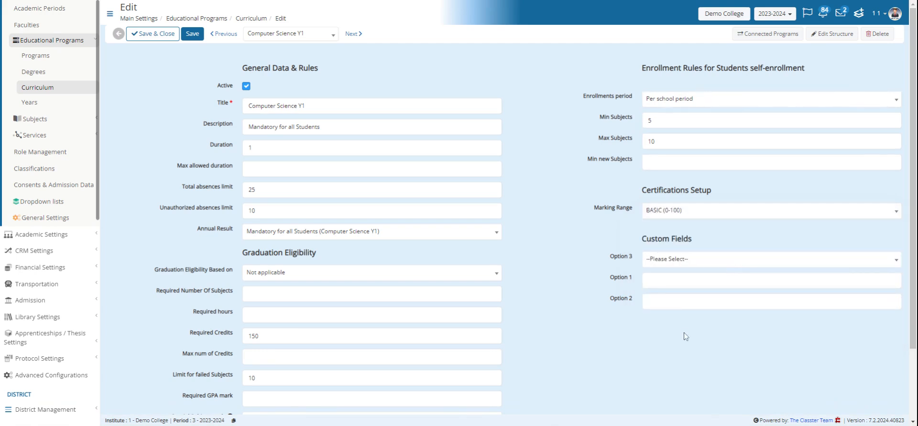
pyautogui.click(140, 38)
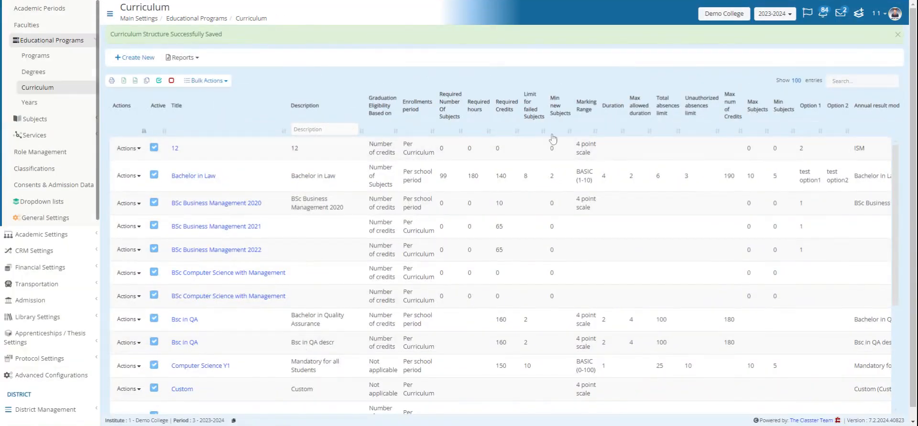
# Step: Review the actions available for the Computer Science Y1 curriculum and open its structure for editing
pyautogui.scroll(-1, 281, 177)
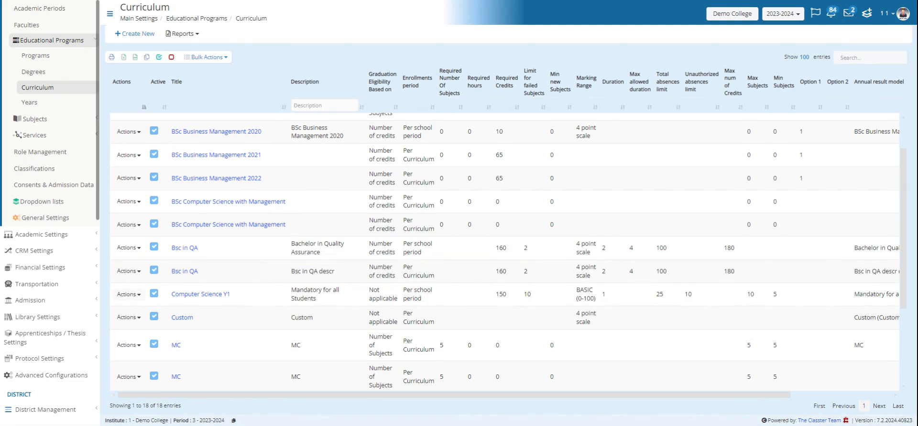
pyautogui.click(134, 295)
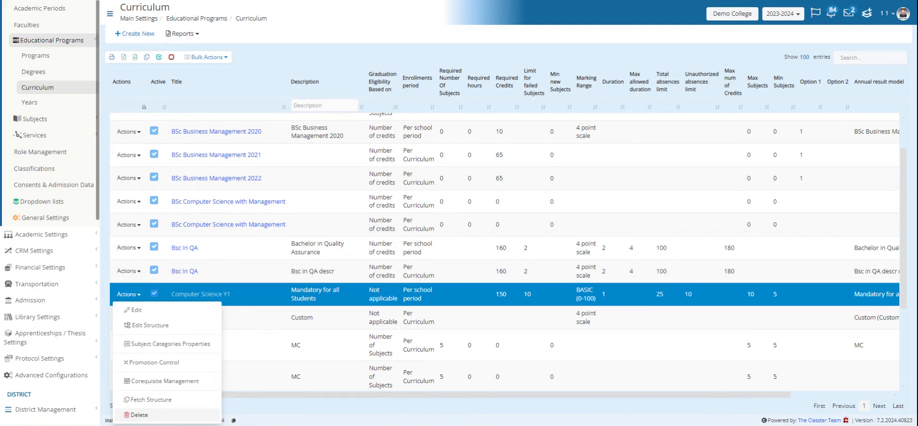
pyautogui.click(140, 294)
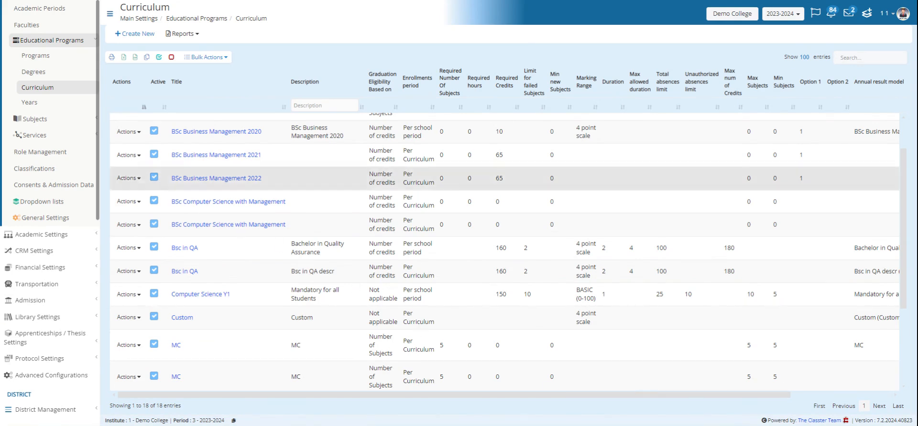
pyautogui.click(65, 56)
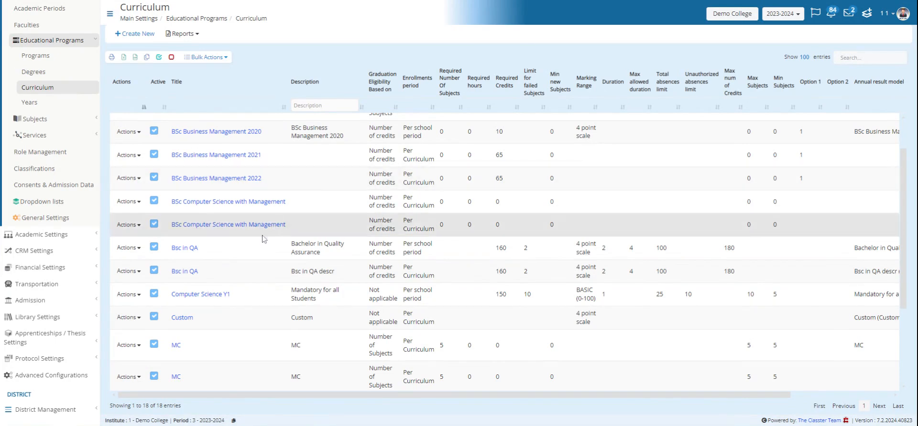
pyautogui.click(129, 295)
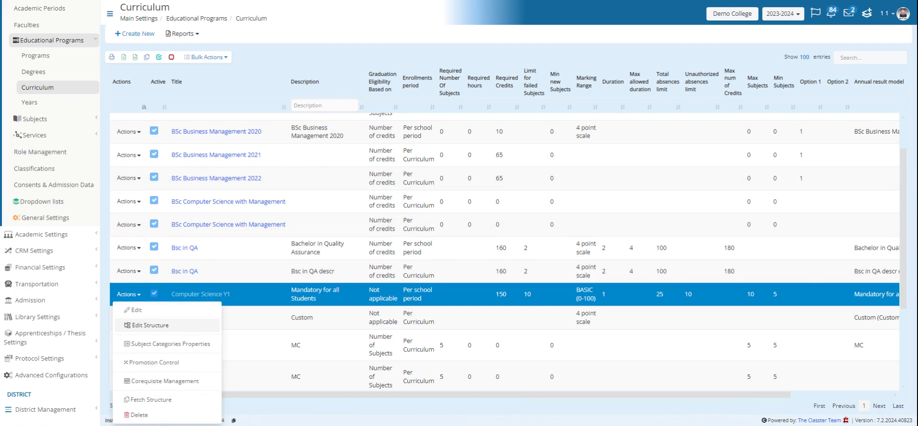
pyautogui.click(186, 329)
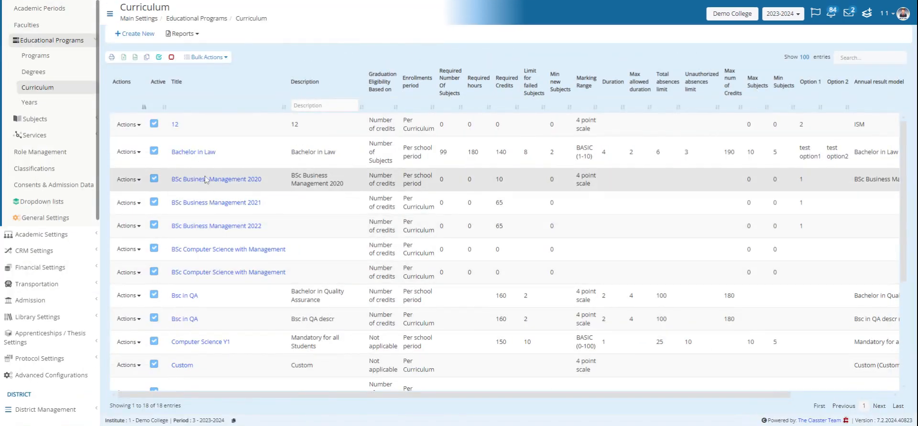
# Step: Open the structure of the BSc Business Management 2020 curriculum to examine its semesters and subjects
pyautogui.click(136, 180)
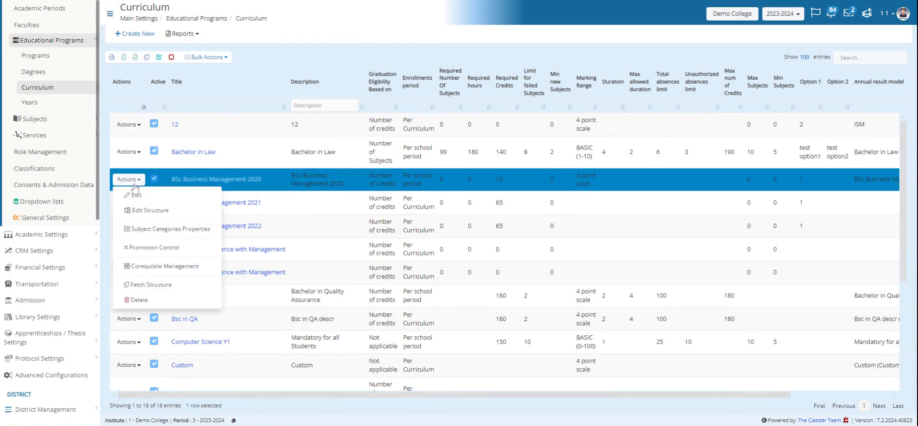
pyautogui.click(154, 209)
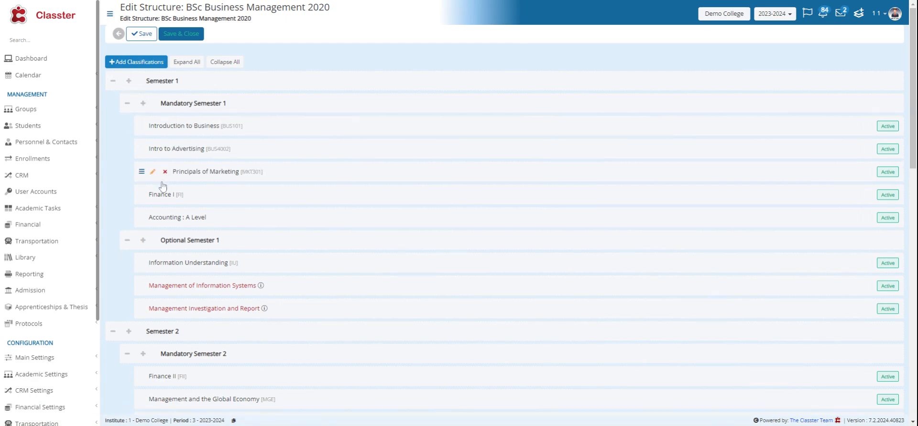
# Step: Examine the classifications available for the BSc Business Management 2020 structure, then close the list
pyautogui.click(155, 67)
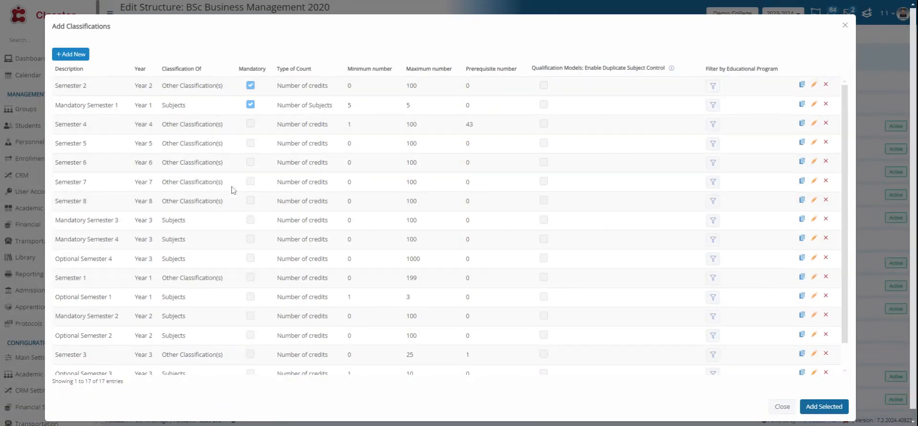
pyautogui.scroll(-1, 523, 167)
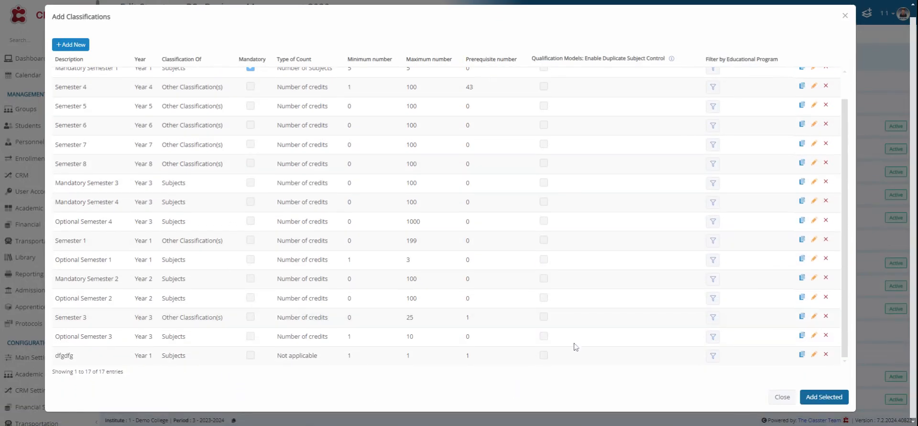
pyautogui.click(780, 405)
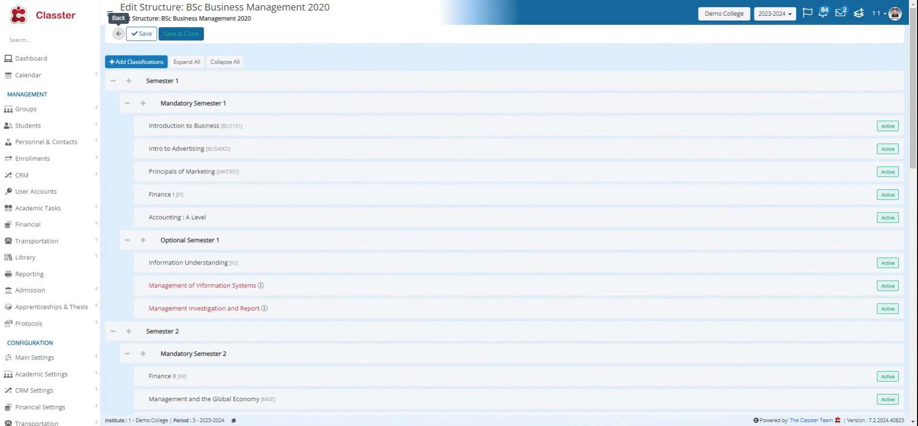
# Step: Review the classification list again and the fields of a blank new classification, closing both without adding anything
pyautogui.click(125, 62)
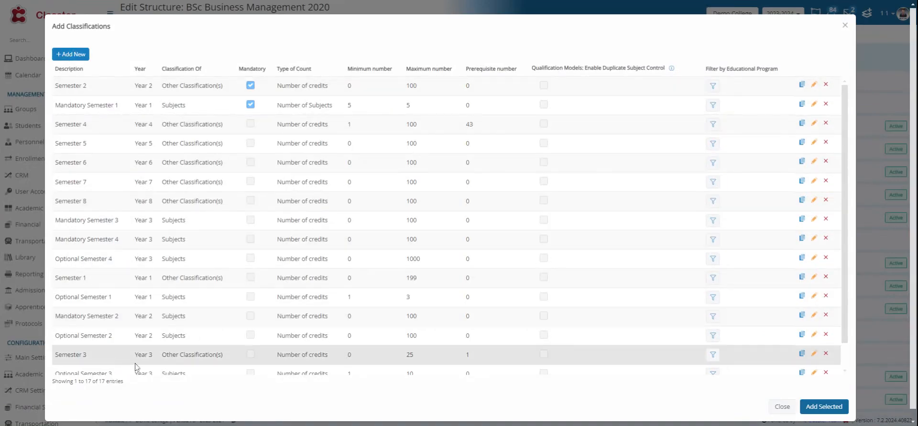
pyautogui.scroll(-2, 218, 178)
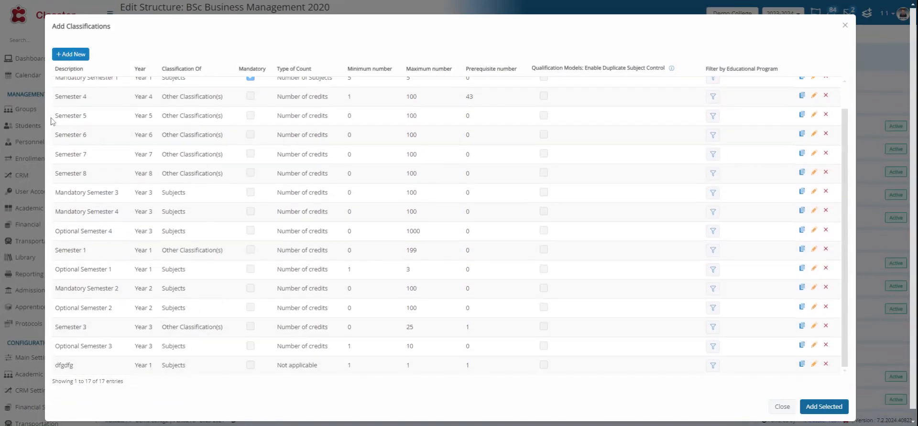
pyautogui.scroll(2, 68, 81)
pyautogui.click(79, 57)
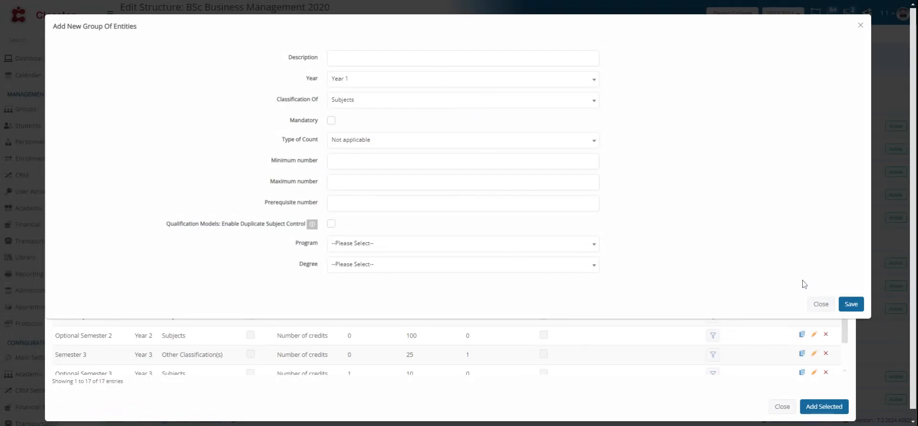
pyautogui.click(820, 304)
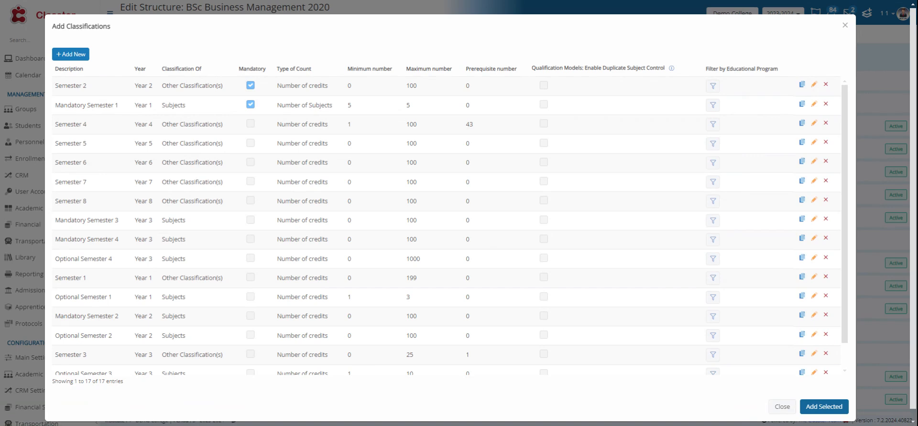
pyautogui.click(782, 407)
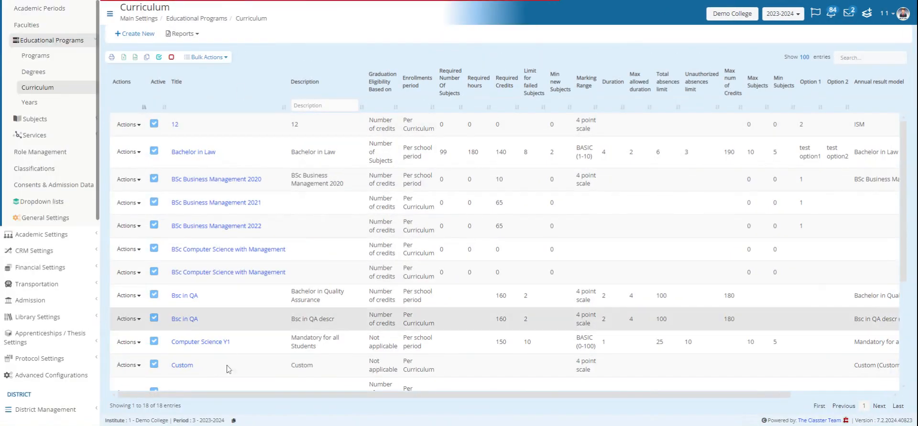
# Step: Open the structure of the Computer Science Y1 curriculum for editing and start a new classification
pyautogui.click(130, 344)
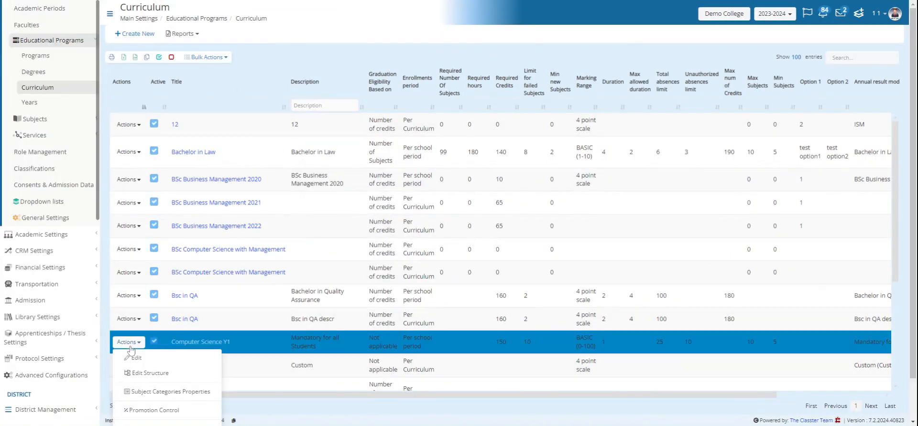
pyautogui.click(149, 373)
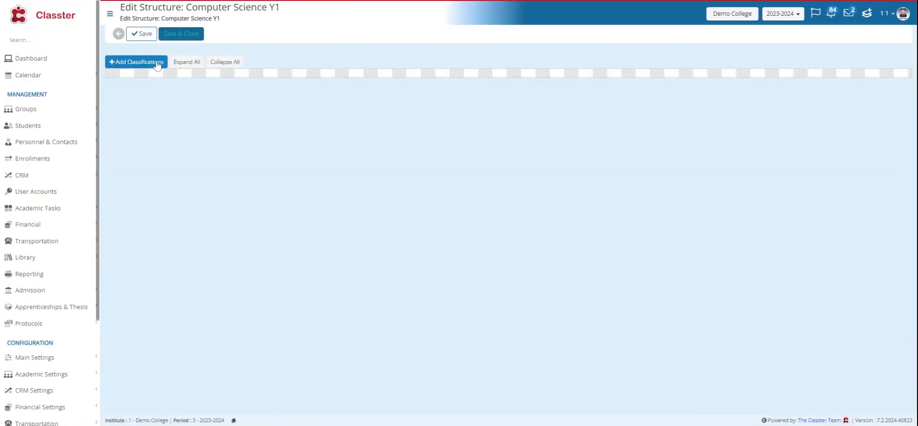
pyautogui.click(148, 62)
pyautogui.click(84, 56)
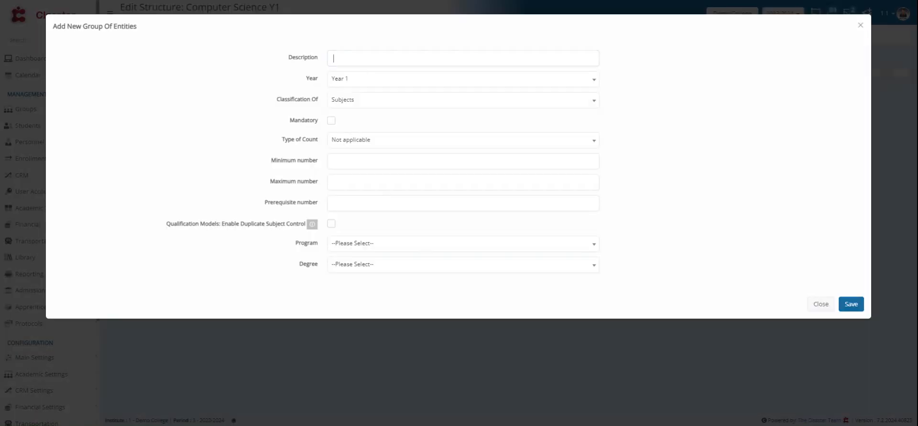
# Step: Define the new classification as Semester 1, Year 1, classifying Subjects, mandatory, with Number of credits as its type of count
pyautogui.write('Semester 1')
pyautogui.click(364, 81)
pyautogui.click(362, 82)
pyautogui.click(378, 106)
pyautogui.click(378, 106)
pyautogui.click(331, 122)
pyautogui.click(437, 143)
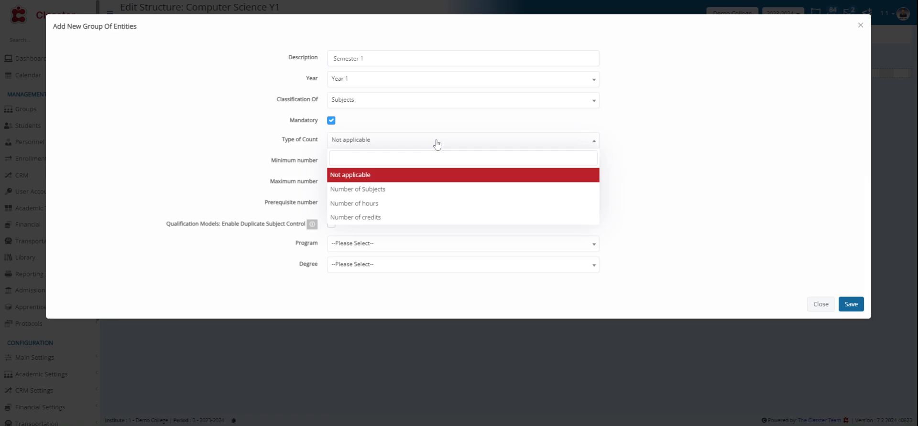
pyautogui.click(371, 219)
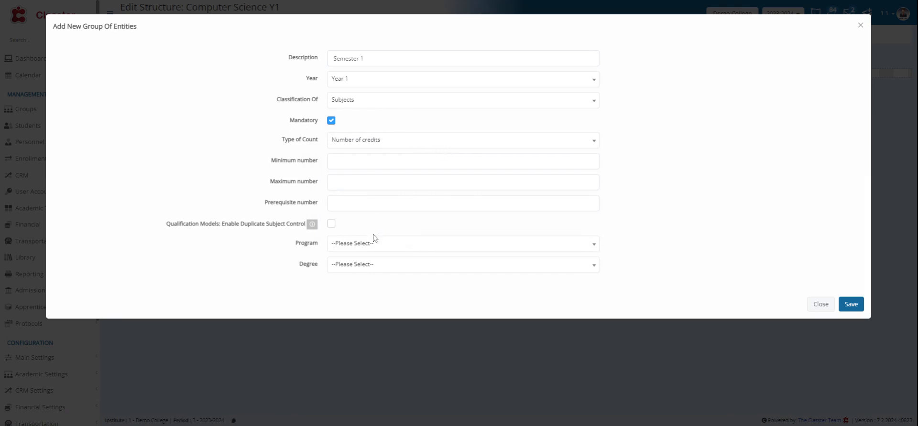
# Step: Try to find a program for the Semester 1 classification by searching for "Com" and "comp"
pyautogui.click(365, 249)
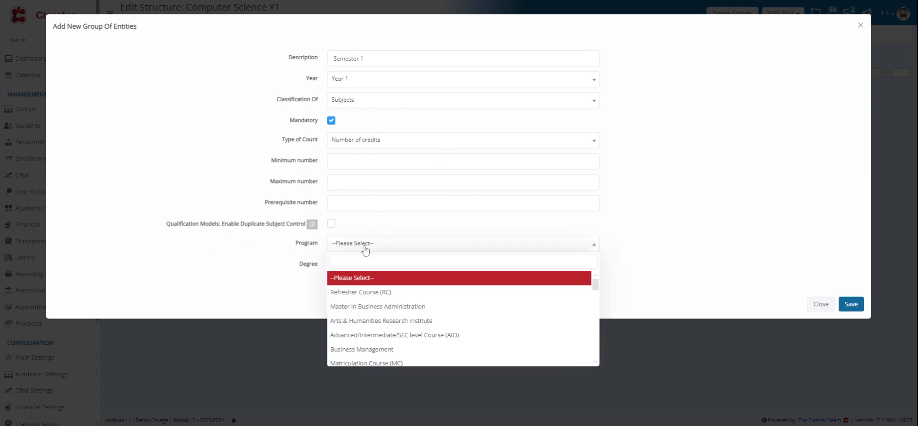
pyautogui.write('Com')
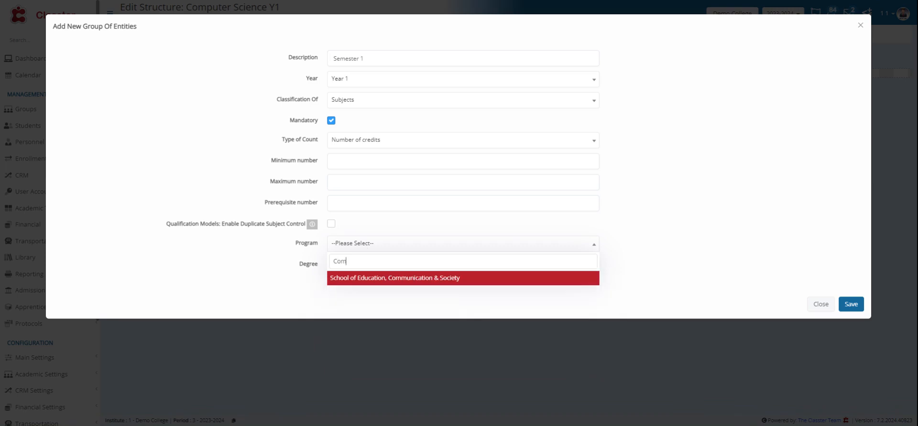
pyautogui.press('BackSpace')
pyautogui.press('BackSpace')
pyautogui.press('BackSpace')
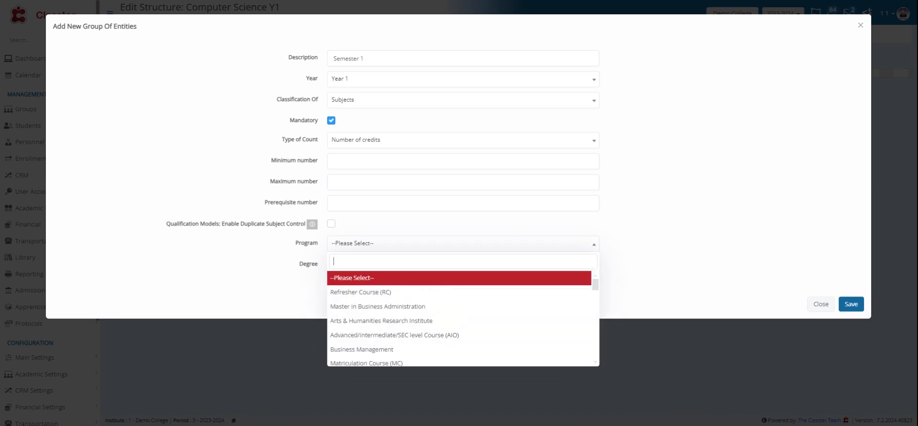
pyautogui.click(366, 248)
pyautogui.click(365, 249)
pyautogui.write('co')
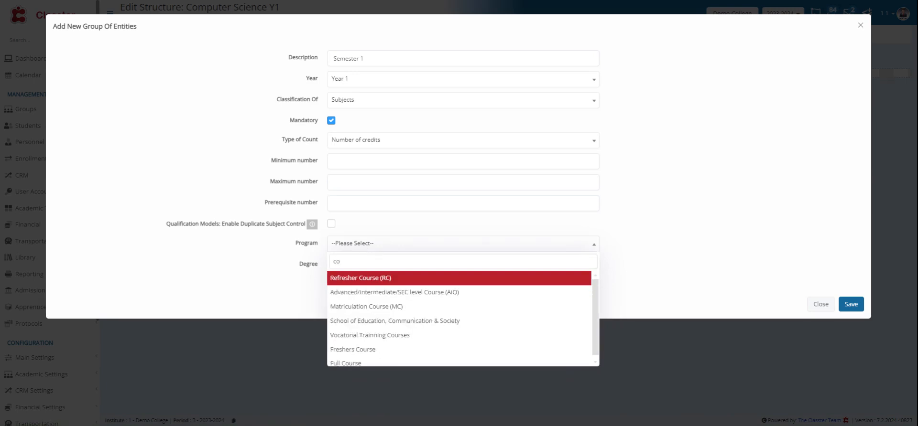
pyautogui.write('mp')
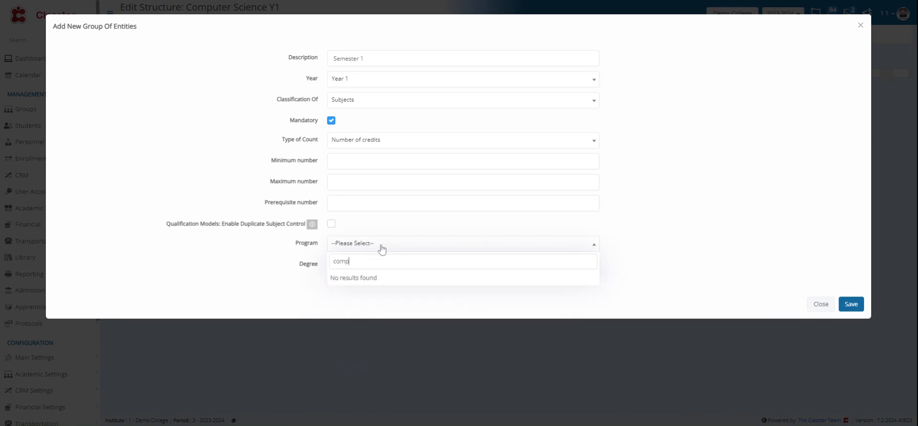
pyautogui.press('BackSpace')
pyautogui.press('BackSpace')
pyautogui.press('BackSpace')
pyautogui.press('BackSpace')
pyautogui.click(313, 291)
# Step: Try to find a degree for the Semester 1 classification by searching for "co"
pyautogui.click(405, 265)
pyautogui.write('co')
pyautogui.press('BackSpace')
pyautogui.press('BackSpace')
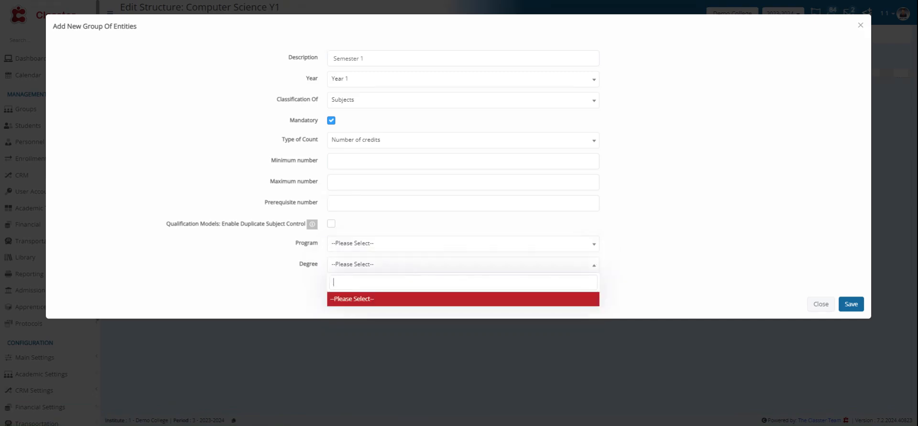
pyautogui.click(694, 274)
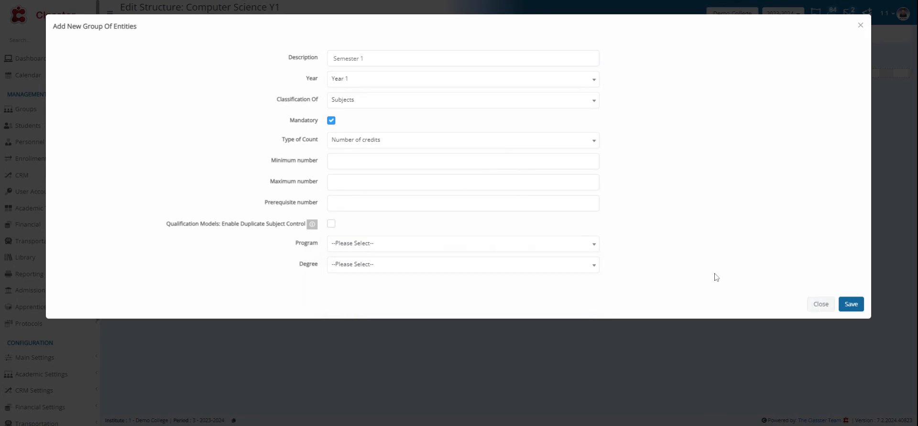
# Step: Save the Semester 1 classification and add it to the Computer Science Y1 structure
pyautogui.click(850, 305)
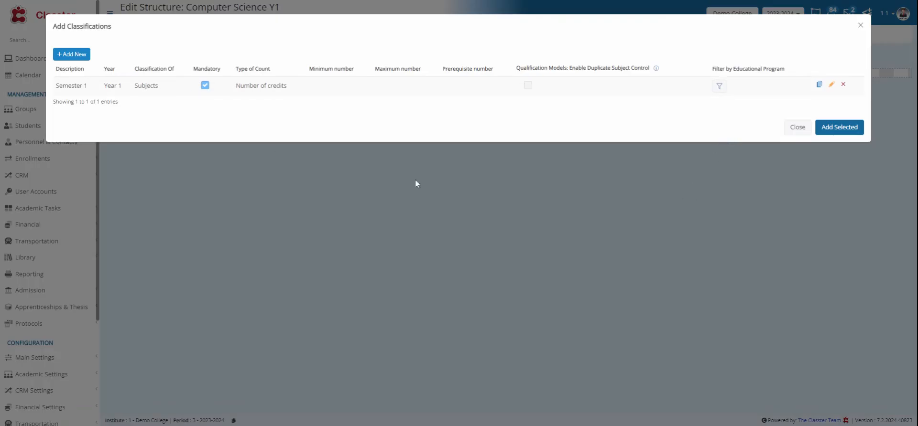
pyautogui.click(402, 94)
pyautogui.click(823, 129)
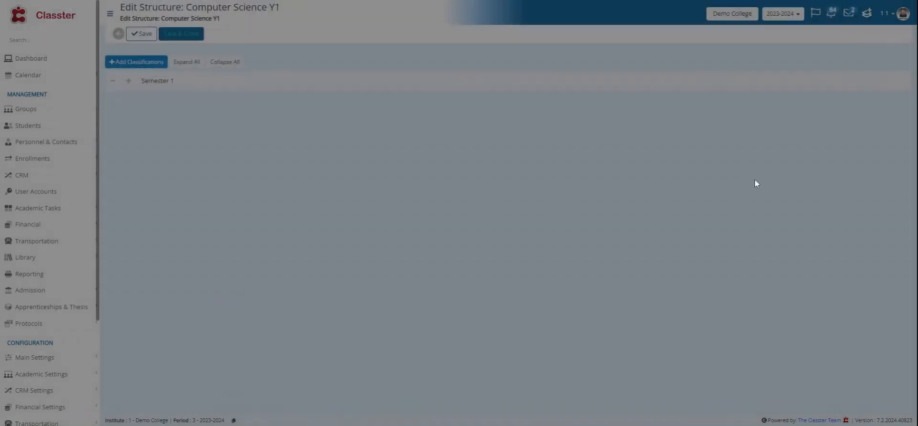
# Step: For Semester 1, select the subjects C++ Programming II, Computers, COMPUTING : Ordinary and Computer Science 101
pyautogui.moveTo(178, 82)
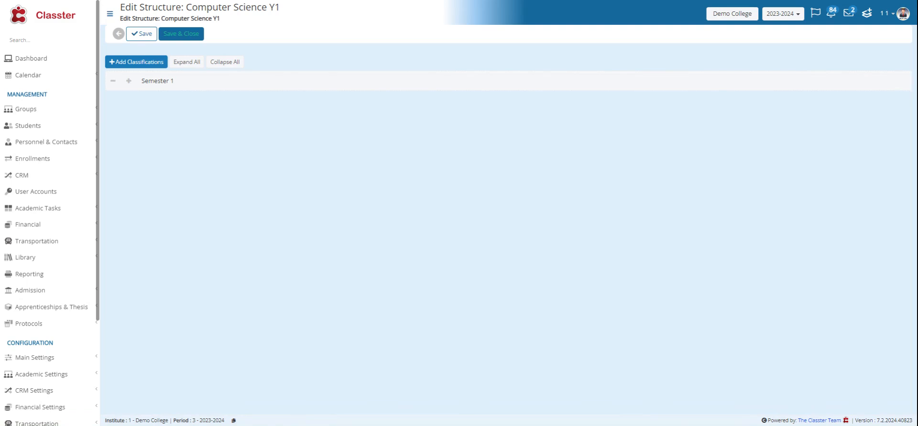
pyautogui.click(154, 81)
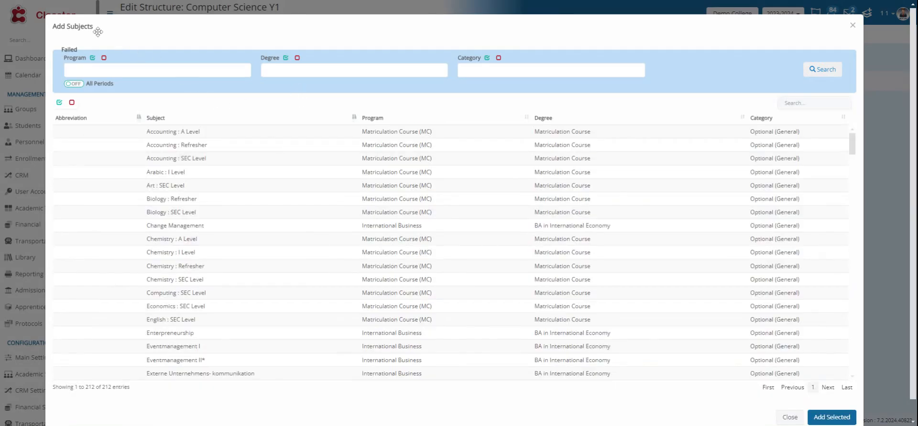
pyautogui.scroll(-10, 249, 334)
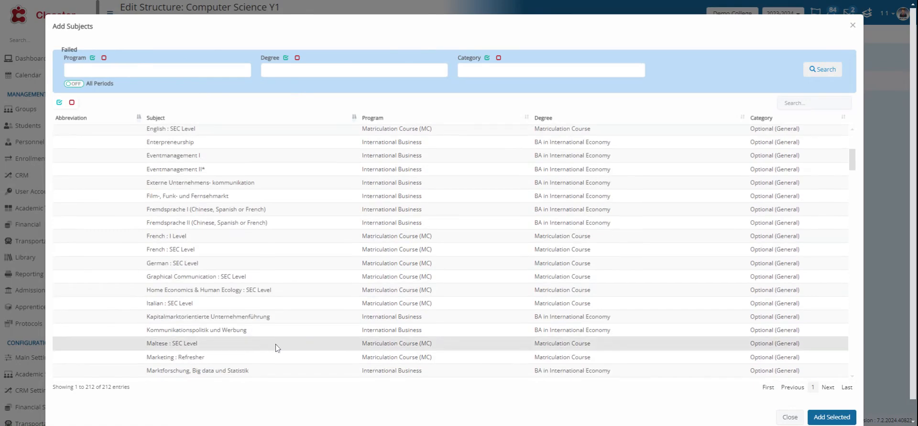
pyautogui.scroll(-12, 297, 344)
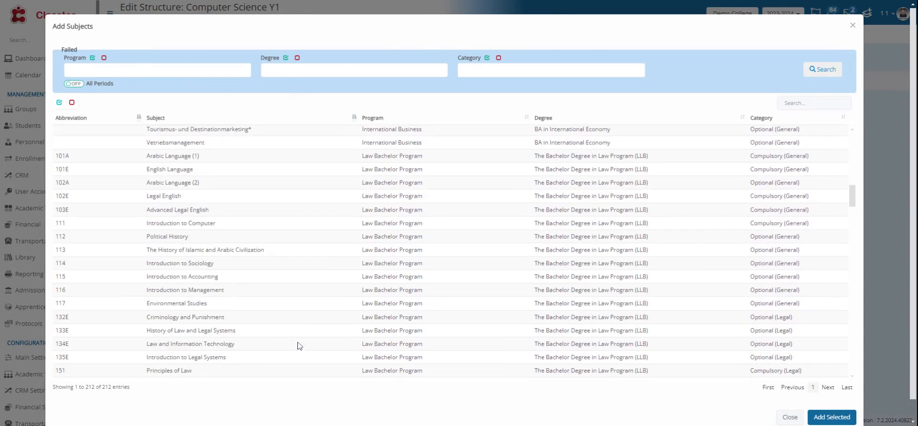
pyautogui.scroll(-10, 296, 347)
pyautogui.scroll(4, 296, 344)
pyautogui.click(249, 219)
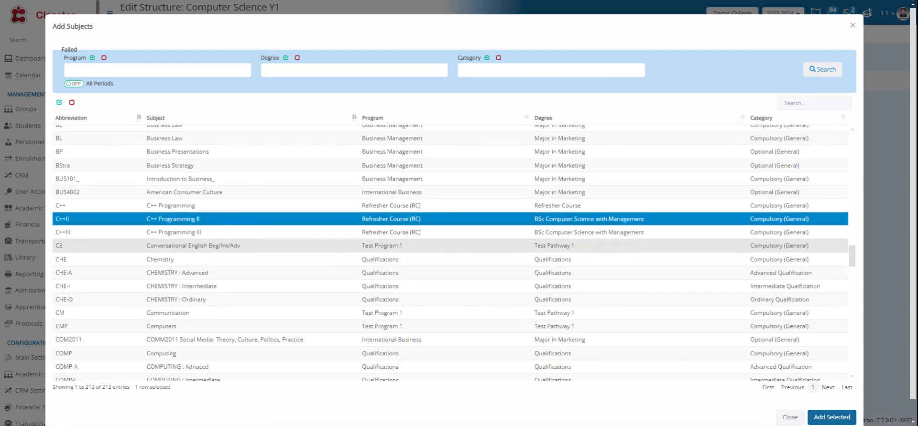
pyautogui.scroll(-1, 255, 282)
pyautogui.click(188, 279)
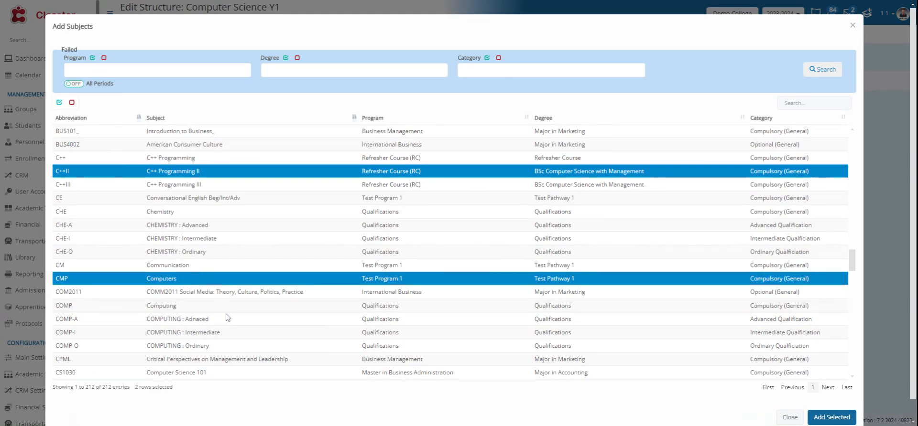
pyautogui.scroll(-1, 226, 314)
pyautogui.click(221, 298)
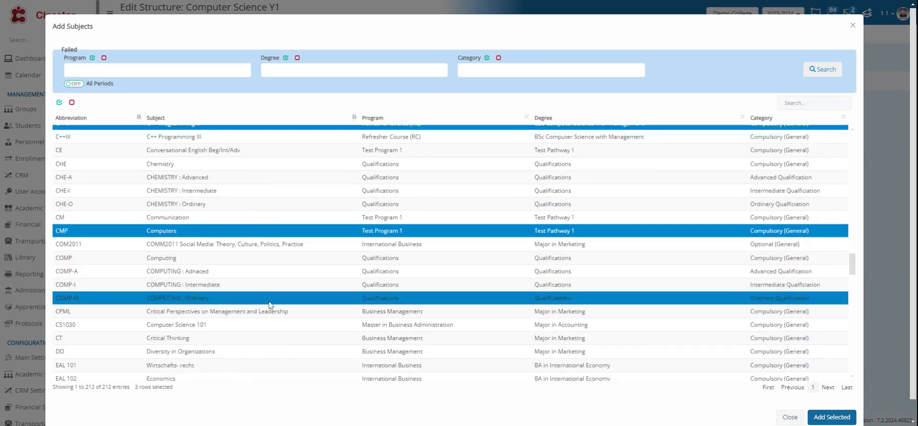
pyautogui.click(213, 330)
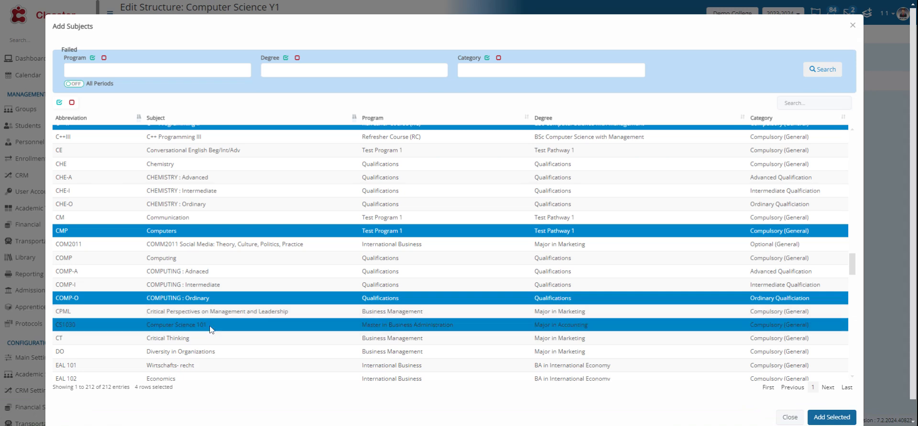
# Step: Check the remaining subjects for further candidates and add the selected ones to Semester 1
pyautogui.scroll(-1, 225, 361)
pyautogui.scroll(-3, 229, 339)
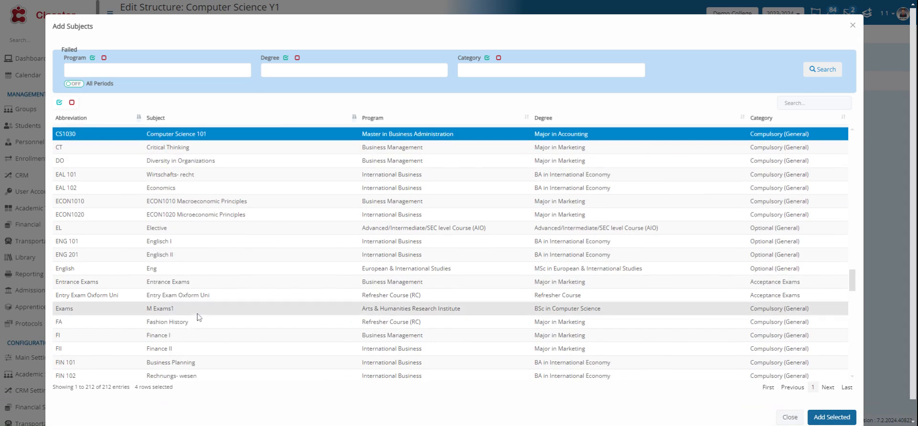
pyautogui.scroll(-2, 211, 305)
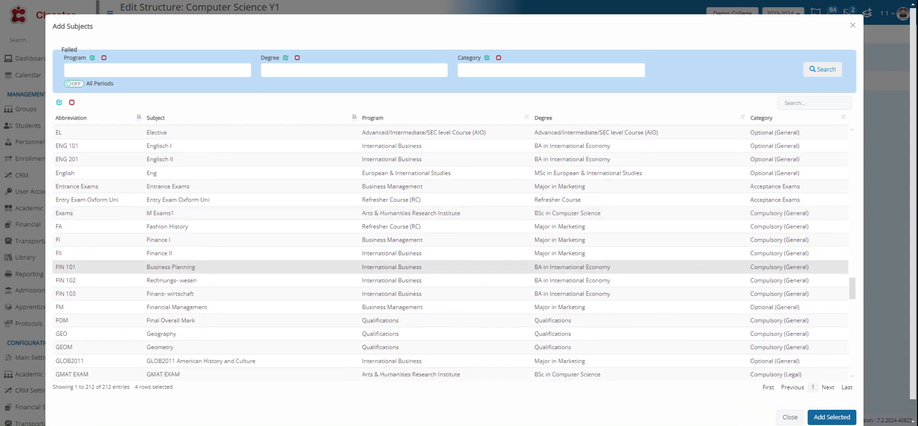
pyautogui.scroll(-2, 256, 301)
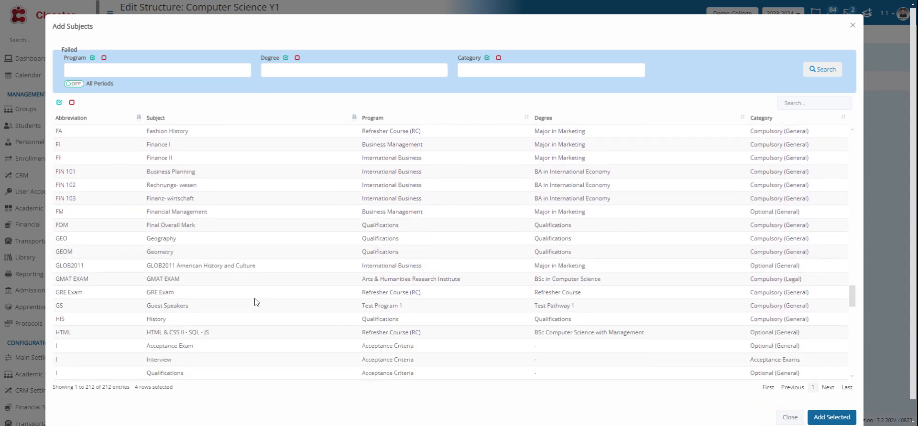
pyautogui.scroll(-2, 256, 302)
pyautogui.click(832, 417)
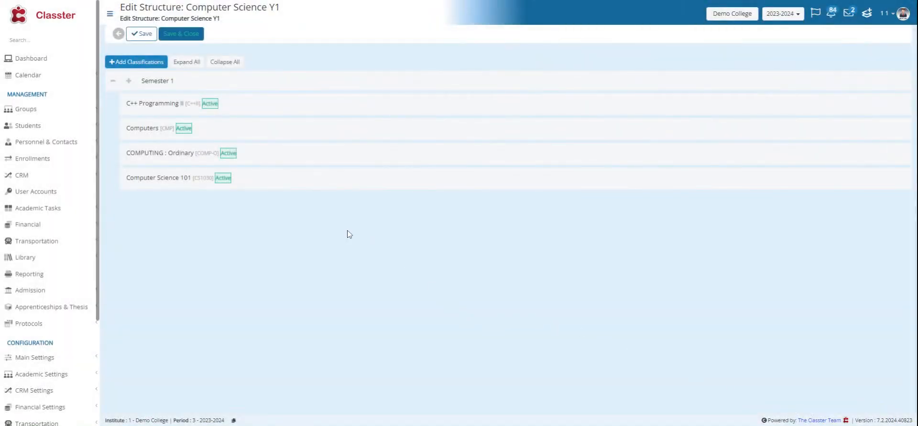
# Step: Start a new classification for the Computer Science Y1 structure and describe it as Semester 2
pyautogui.moveTo(182, 187)
pyautogui.moveTo(222, 82)
pyautogui.click(153, 67)
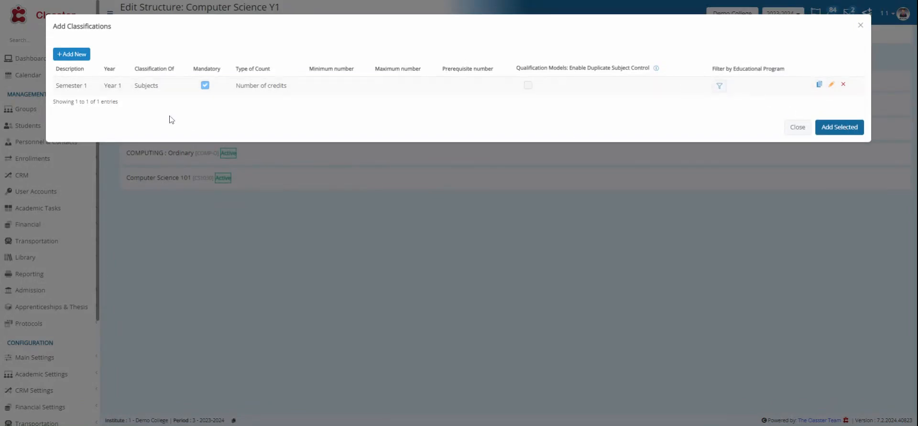
pyautogui.click(75, 55)
pyautogui.click(399, 56)
pyautogui.write('Semester 1')
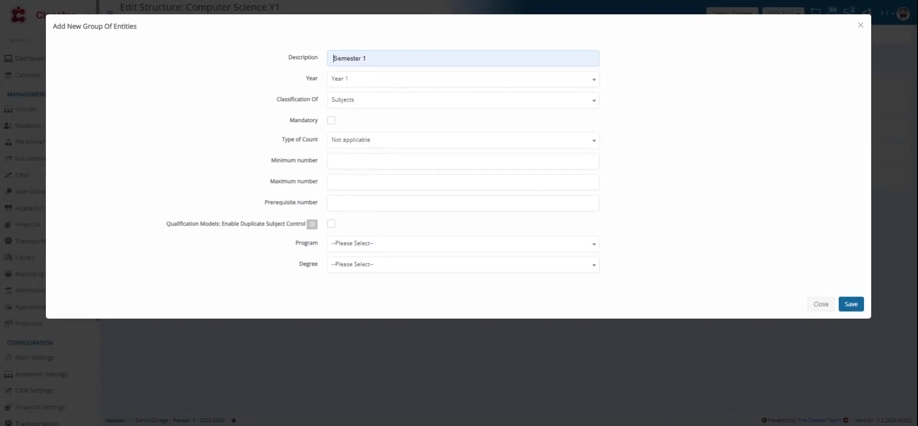
pyautogui.write('E')
pyautogui.write('emes')
pyautogui.write('ter')
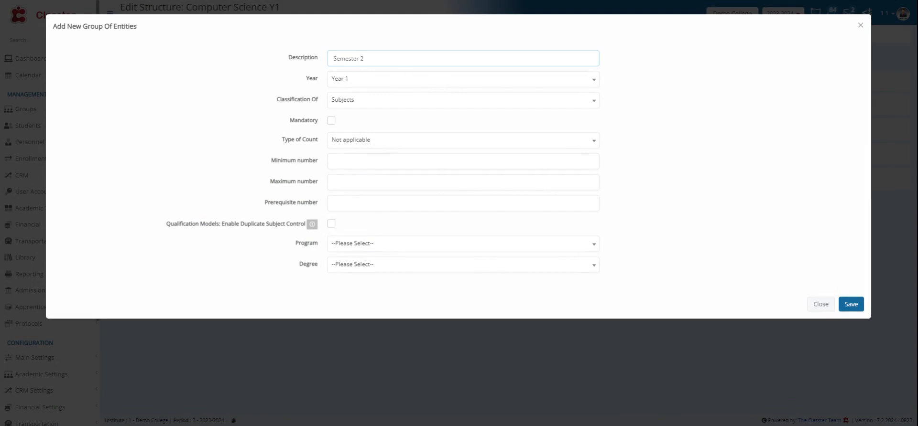
# Step: Classify Semester 2 by Subjects, make it mandatory and set its type of count to Number of credits
pyautogui.click(383, 102)
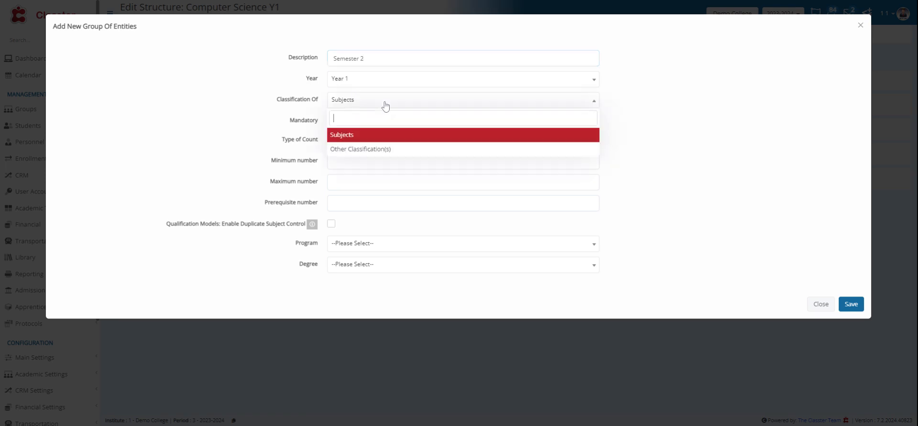
pyautogui.click(373, 136)
pyautogui.click(331, 121)
pyautogui.click(361, 144)
pyautogui.click(387, 217)
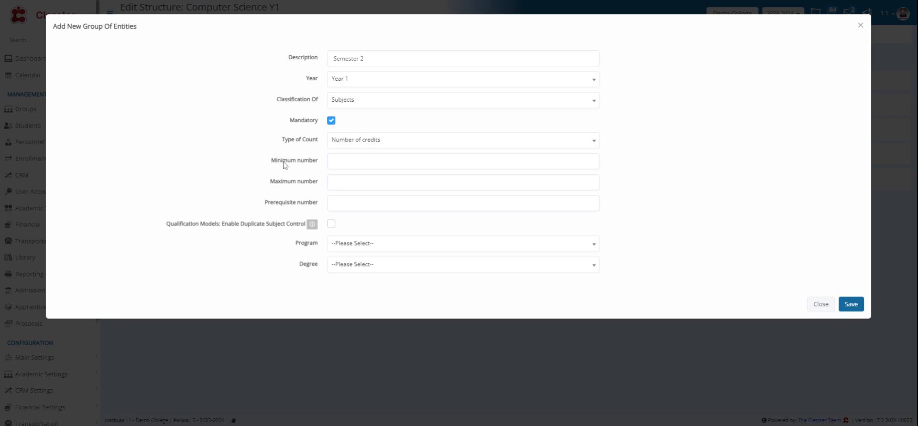
pyautogui.moveTo(269, 161); pyautogui.dragTo(321, 167)
pyautogui.click(694, 148)
# Step: Try to find a program for the Semester 2 classification by searching for "Com" and browsing the available programs
pyautogui.click(415, 247)
pyautogui.write('Com')
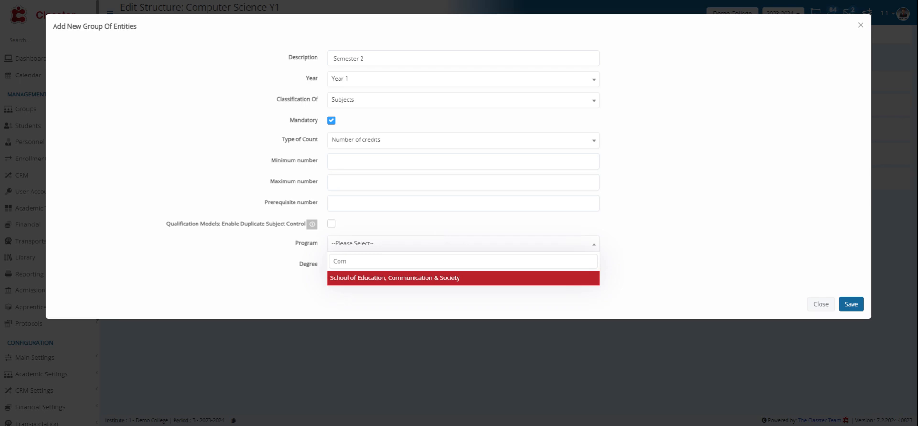
pyautogui.press('BackSpace')
pyautogui.press('BackSpace')
pyautogui.press('BackSpace')
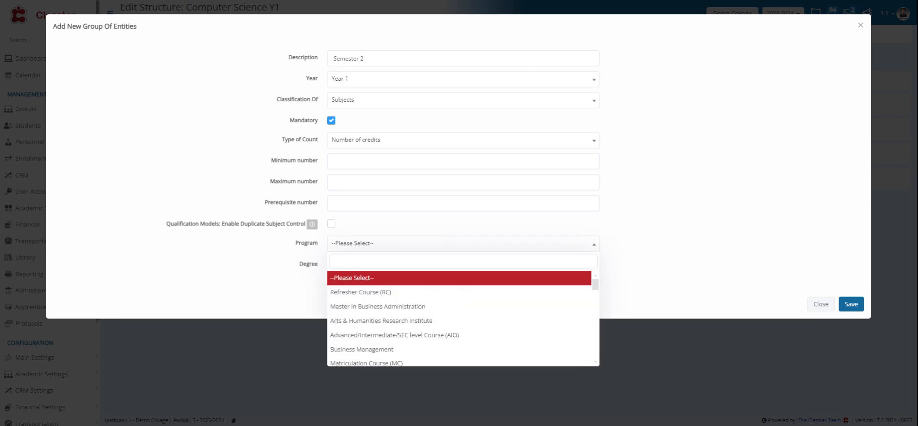
pyautogui.scroll(-6, 460, 308)
pyautogui.scroll(-5, 464, 298)
pyautogui.scroll(-5, 367, 287)
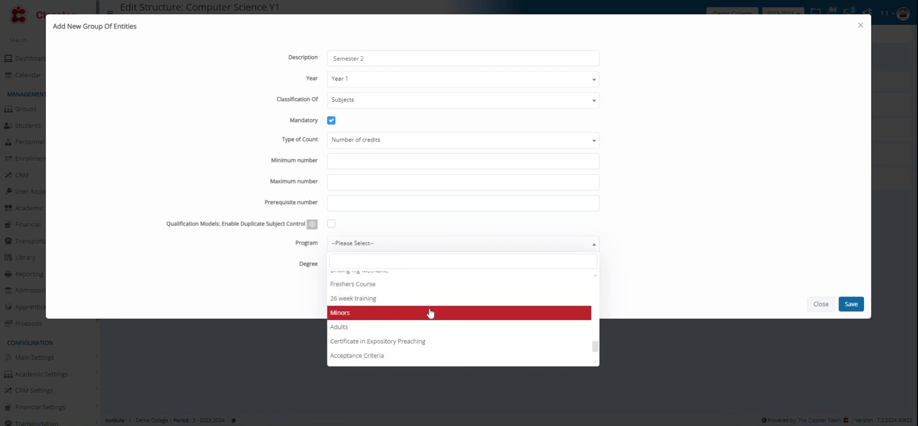
pyautogui.click(720, 260)
# Step: Save the Semester 2 classification, add it to the structure and open its subject selection
pyautogui.click(851, 306)
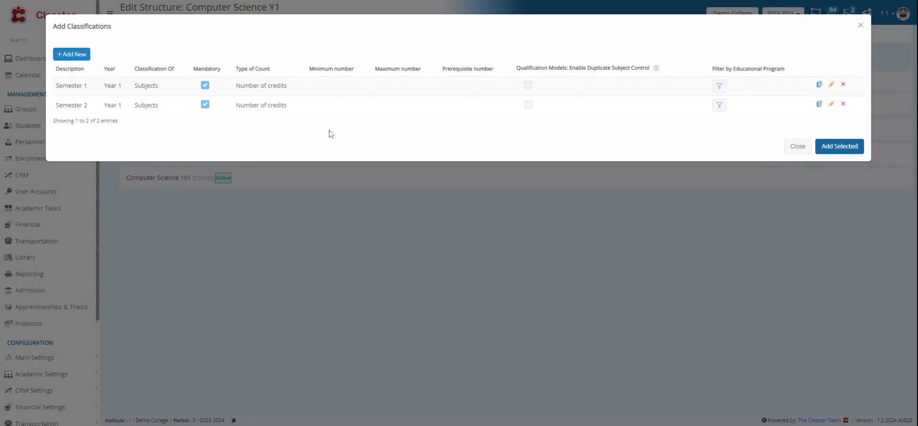
pyautogui.click(139, 101)
pyautogui.click(862, 146)
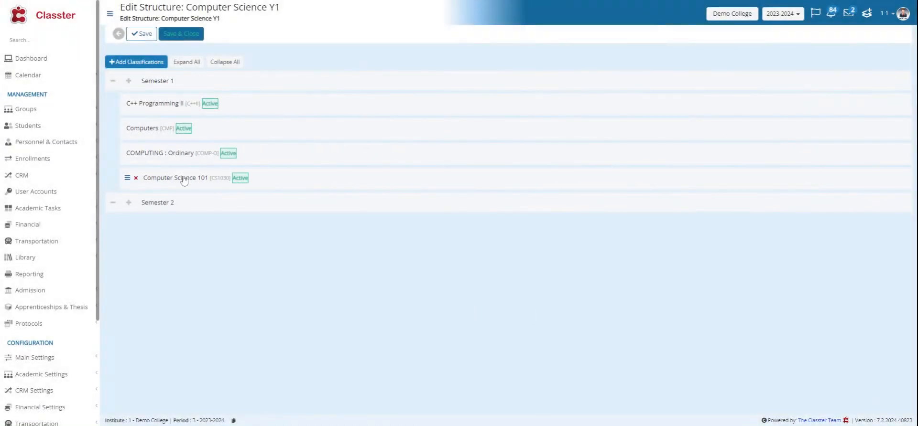
pyautogui.click(158, 202)
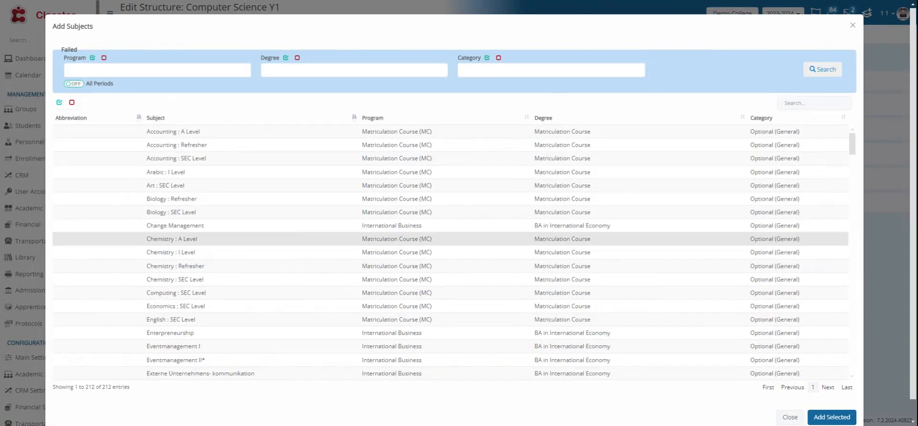
# Step: Try to filter the available subjects by program, browsing the programs and searching for "Com"
pyautogui.click(157, 71)
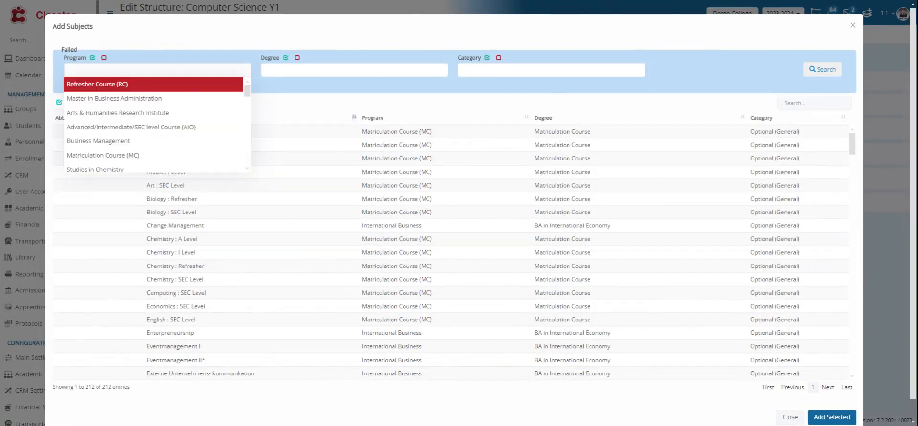
pyautogui.scroll(-3, 174, 117)
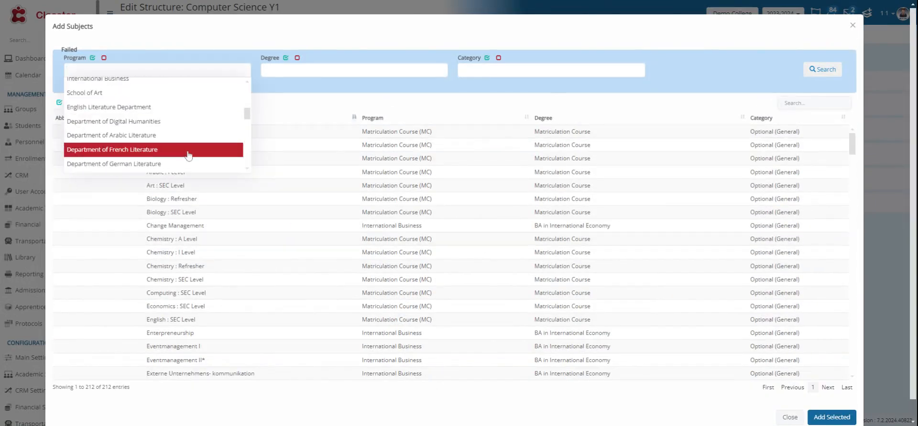
pyautogui.scroll(-2, 397, 225)
pyautogui.scroll(-3, 381, 350)
pyautogui.scroll(1, 334, 318)
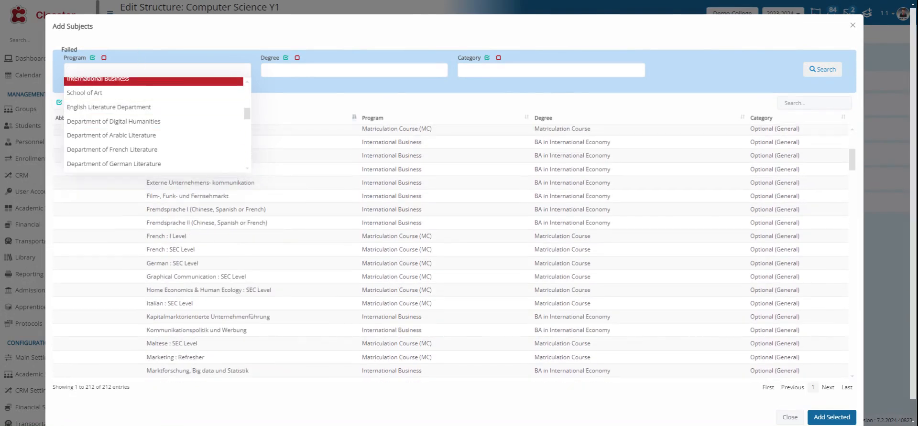
pyautogui.write('Com')
pyautogui.press('BackSpace')
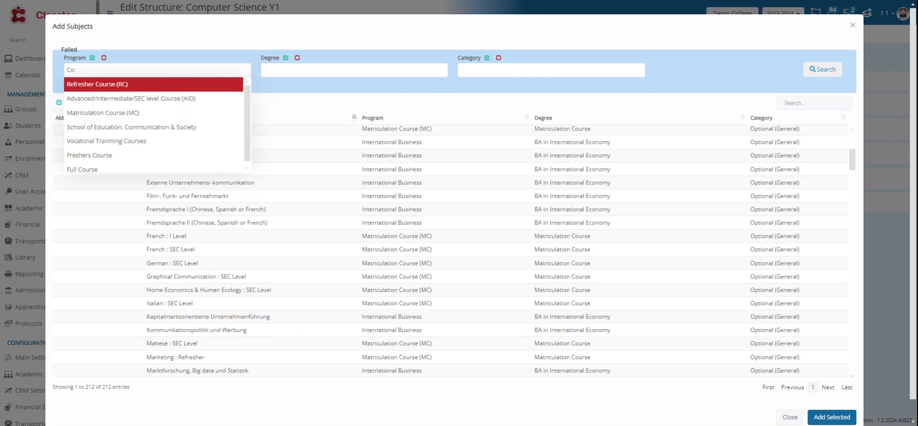
pyautogui.press('BackSpace')
pyautogui.press('BackSpace')
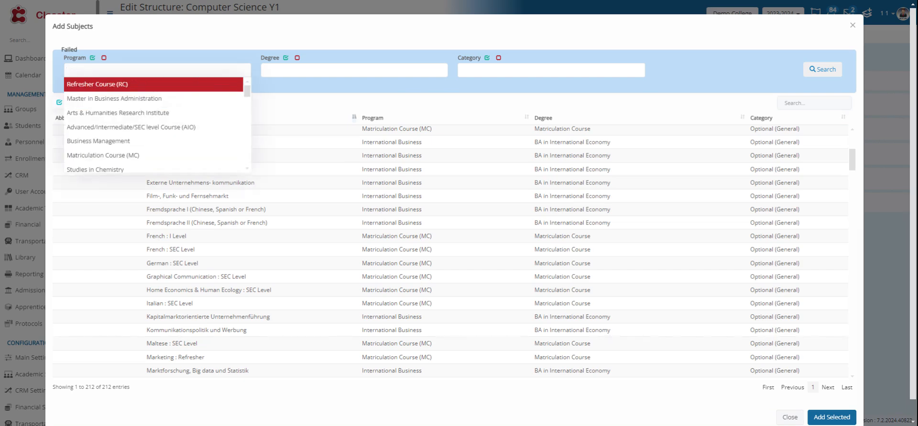
pyautogui.scroll(-4, 338, 180)
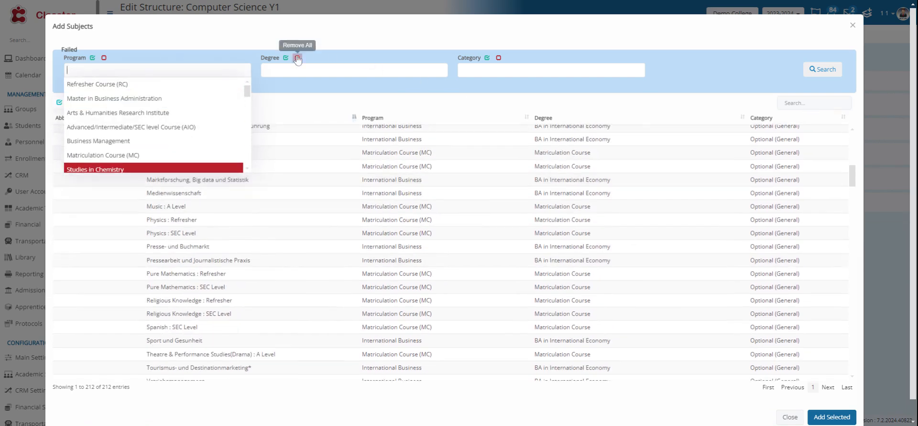
pyautogui.click(311, 45)
# Step: Select the subject COMPUTING : Adnaced for Semester 2, leaving Computing unselected
pyautogui.scroll(-10, 444, 230)
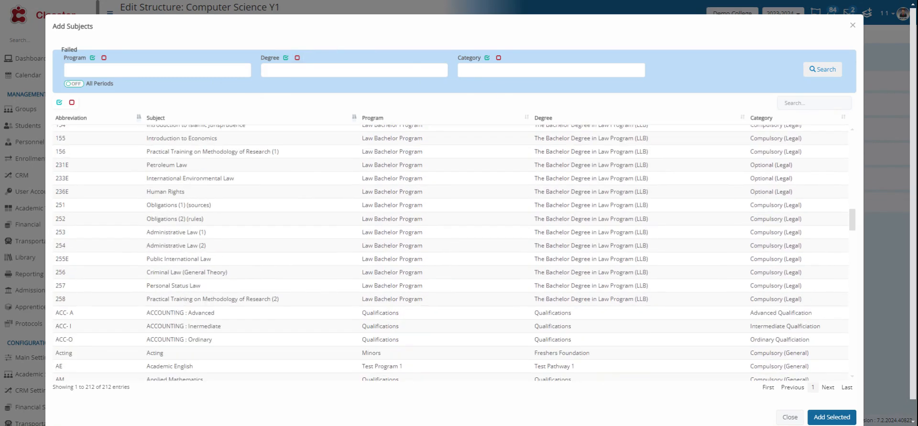
pyautogui.scroll(-5, 258, 311)
pyautogui.scroll(-6, 318, 180)
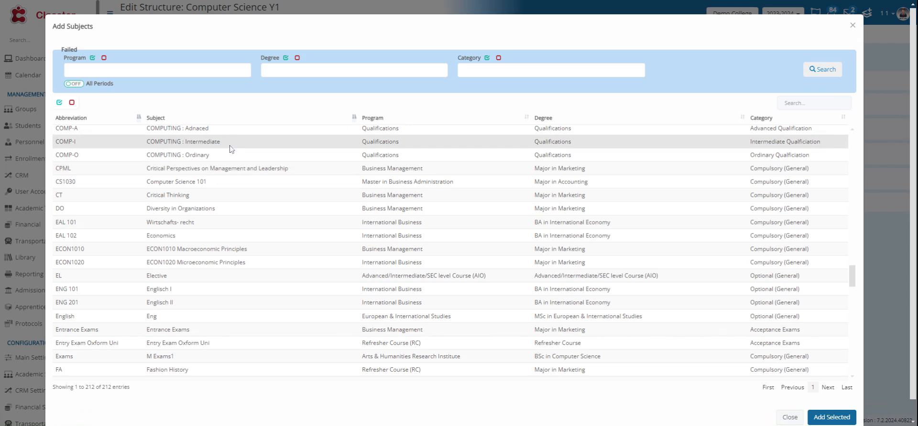
pyautogui.scroll(1, 231, 140)
pyautogui.click(224, 177)
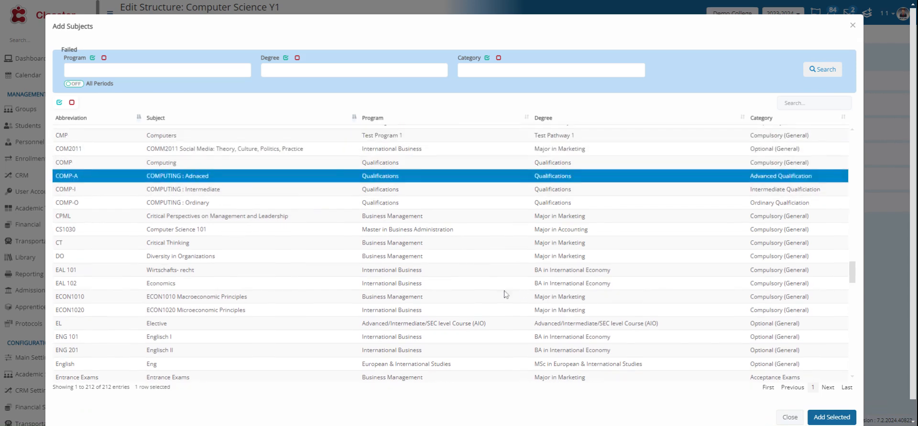
pyautogui.click(256, 169)
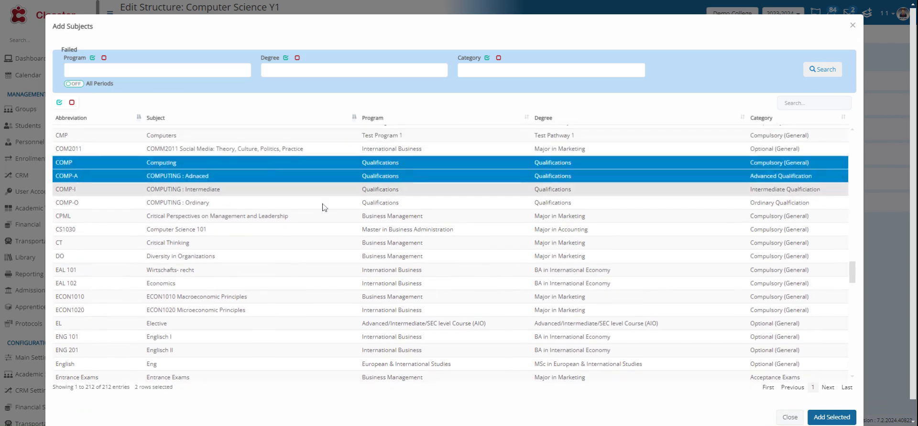
pyautogui.click(224, 162)
# Step: Also select the subjects Applied Mathematics : Advanced and Python for Semester 2
pyautogui.scroll(-20, 350, 231)
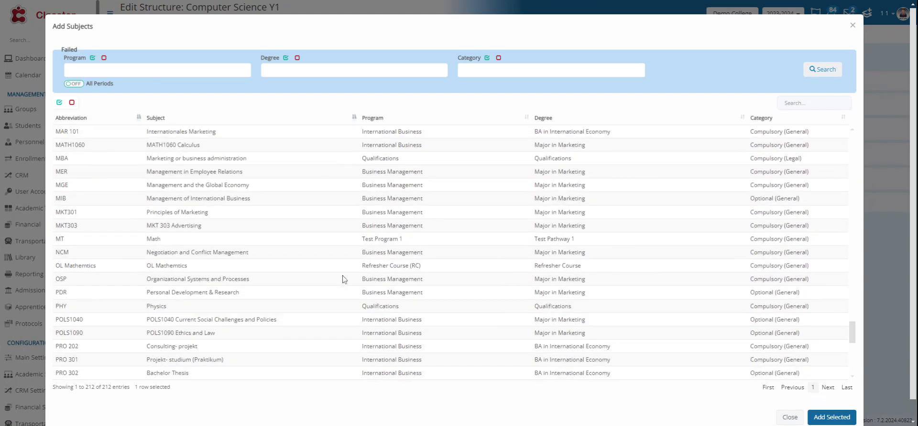
pyautogui.scroll(-1, 342, 279)
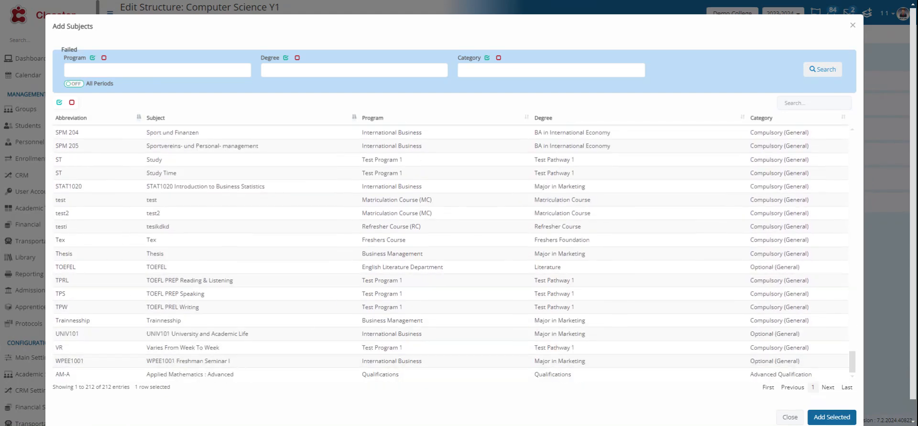
pyautogui.click(249, 375)
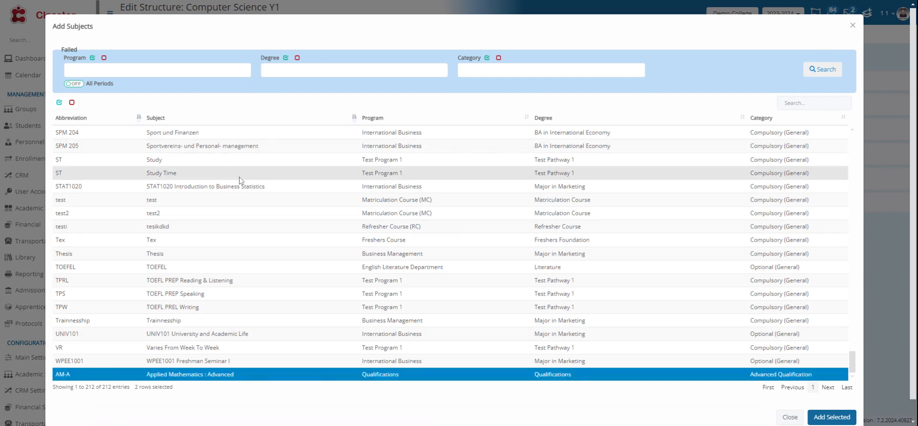
pyautogui.scroll(2, 251, 210)
pyautogui.scroll(1, 210, 225)
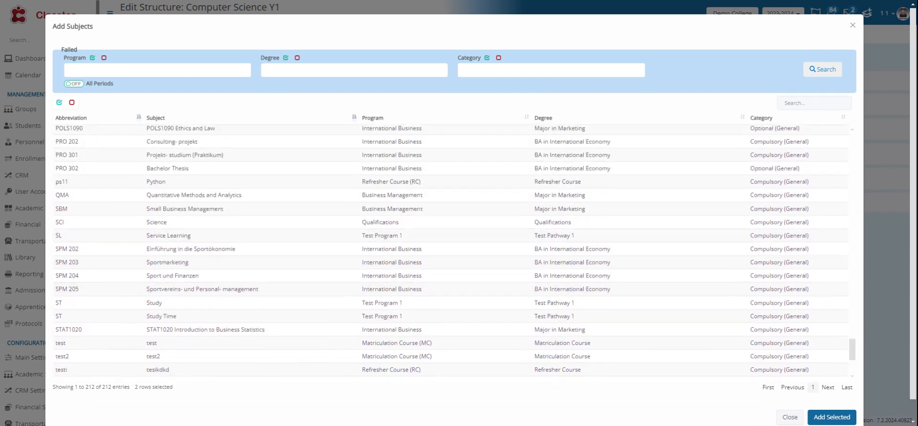
pyautogui.click(179, 183)
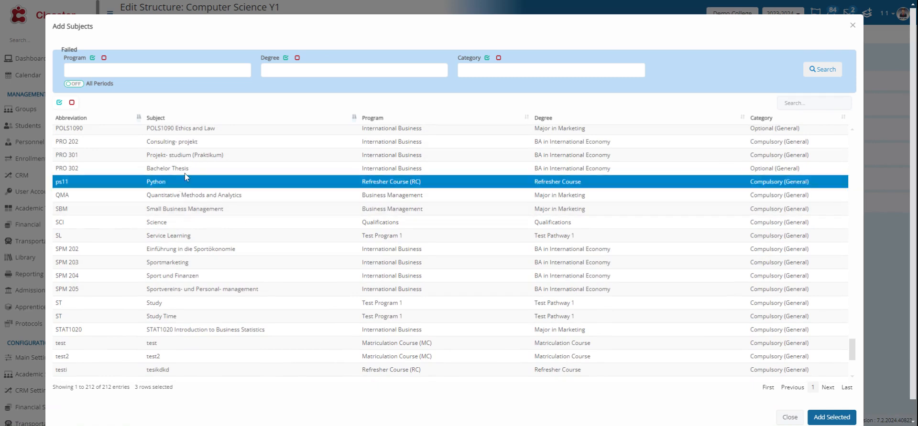
# Step: Select the subject HTML & CSS II - SQL - JS as well and add all selected subjects to Semester 2
pyautogui.scroll(2, 211, 258)
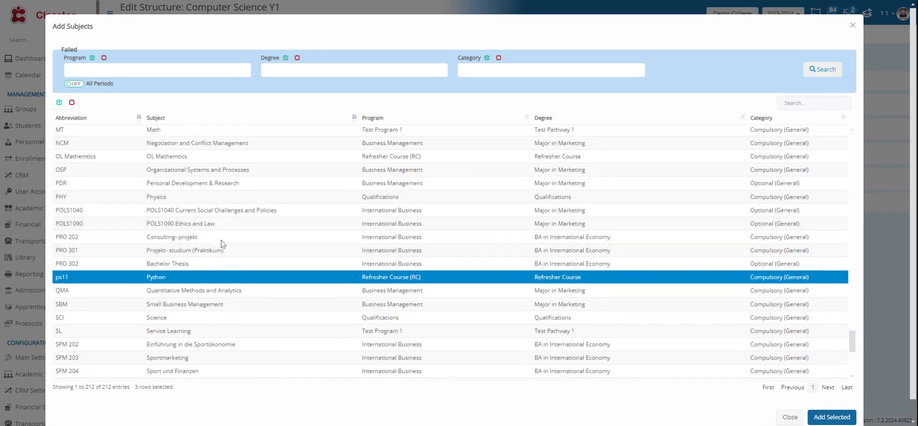
pyautogui.scroll(2, 244, 244)
pyautogui.scroll(1, 241, 246)
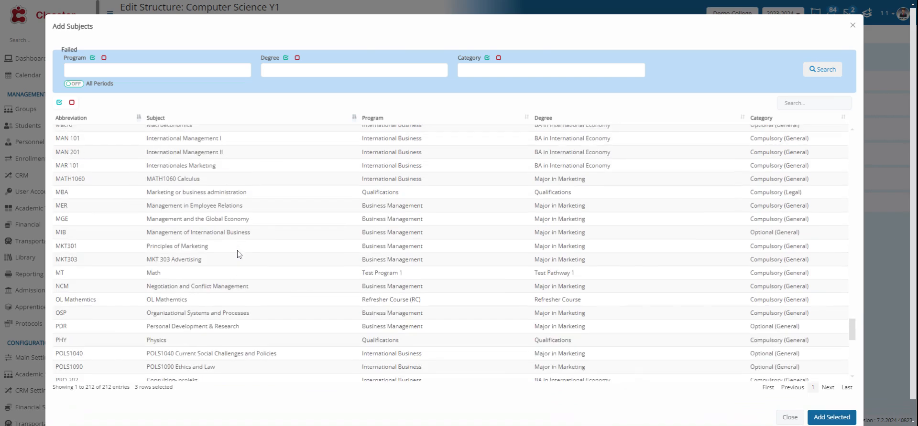
pyautogui.scroll(1, 201, 212)
pyautogui.scroll(3, 197, 209)
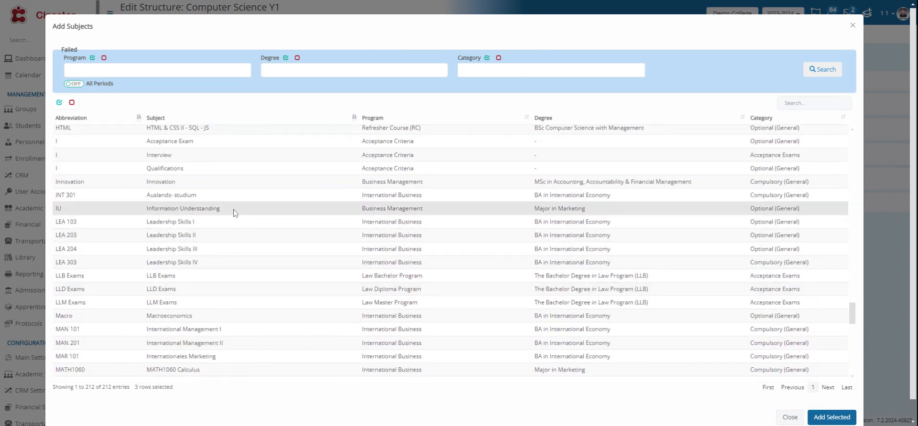
pyautogui.scroll(2, 215, 213)
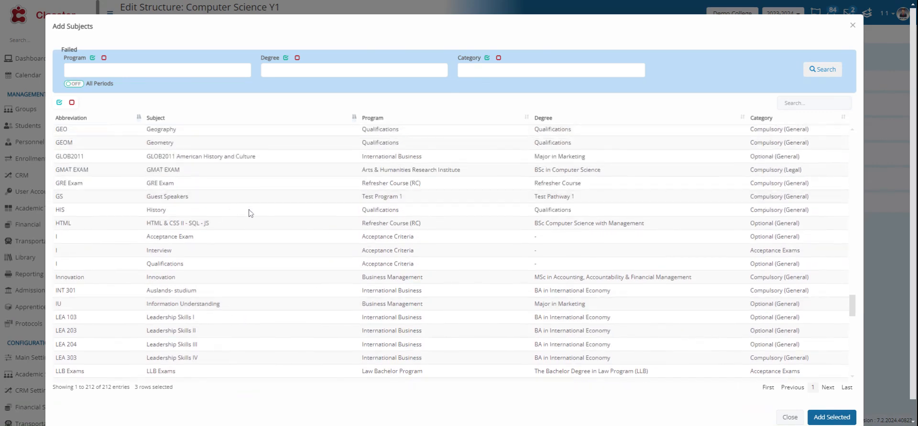
pyautogui.scroll(2, 239, 206)
pyautogui.click(287, 318)
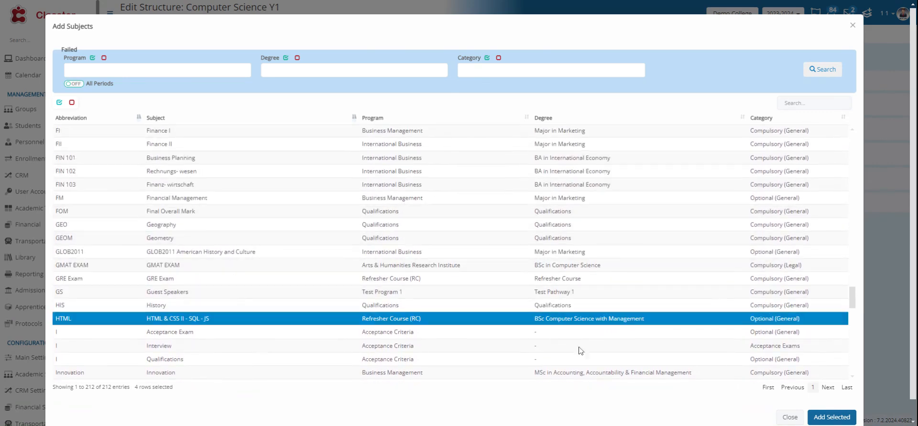
pyautogui.click(832, 417)
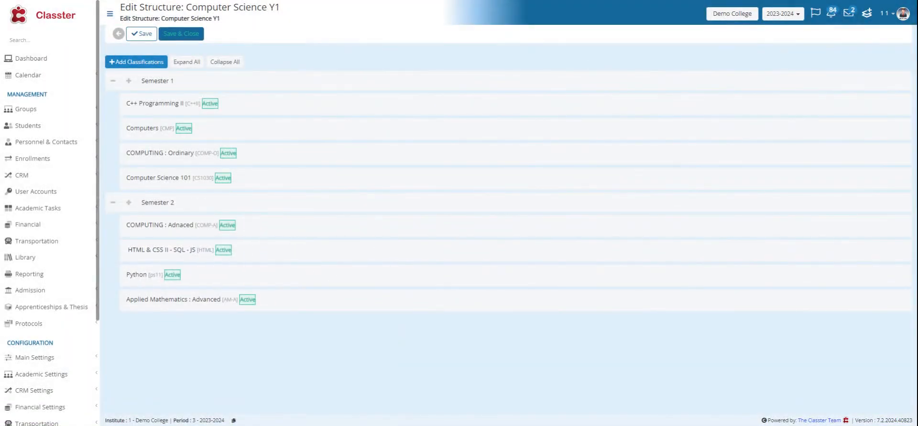
# Step: Reorder the Semester 2 subjects so that COMPUTING : Adnaced comes directly after Python
pyautogui.moveTo(131, 232)
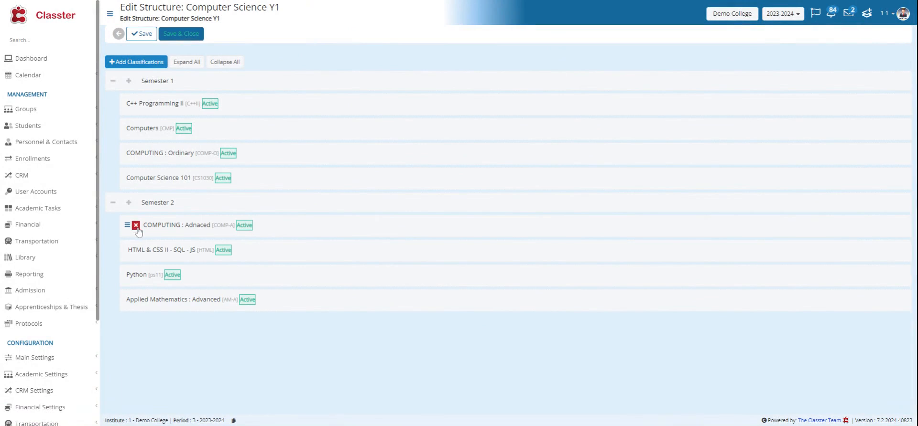
pyautogui.moveTo(327, 234); pyautogui.dragTo(324, 285)
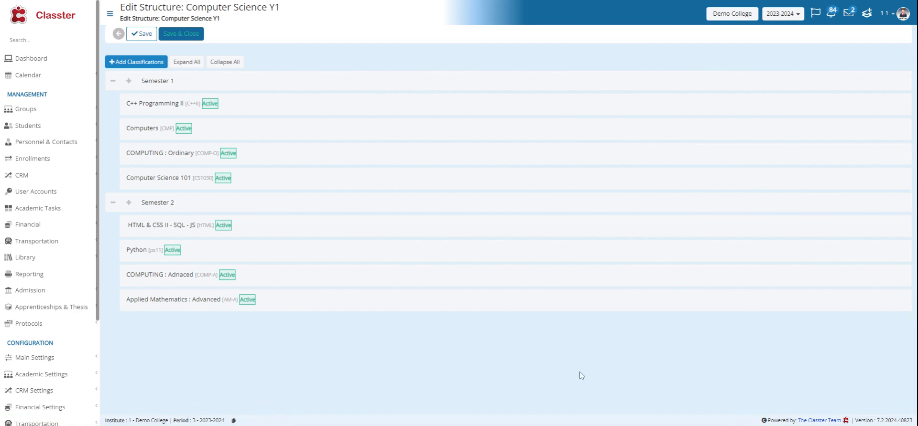
# Step: Leave the structure editor for the dashboard
pyautogui.click(53, 59)
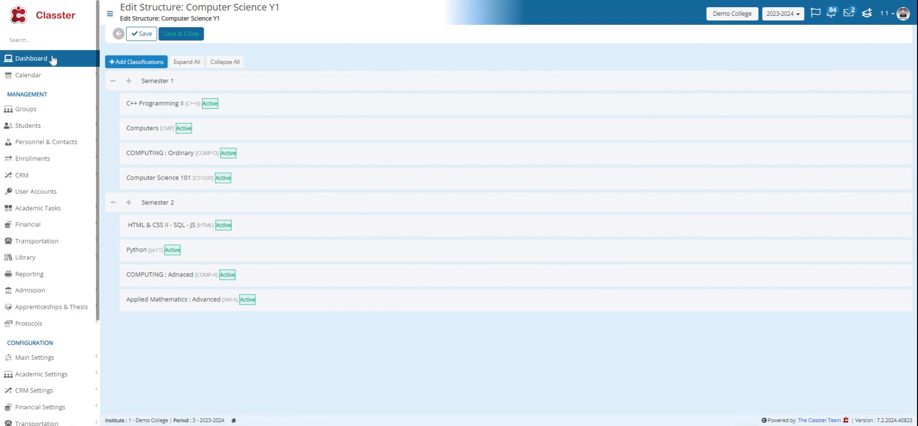